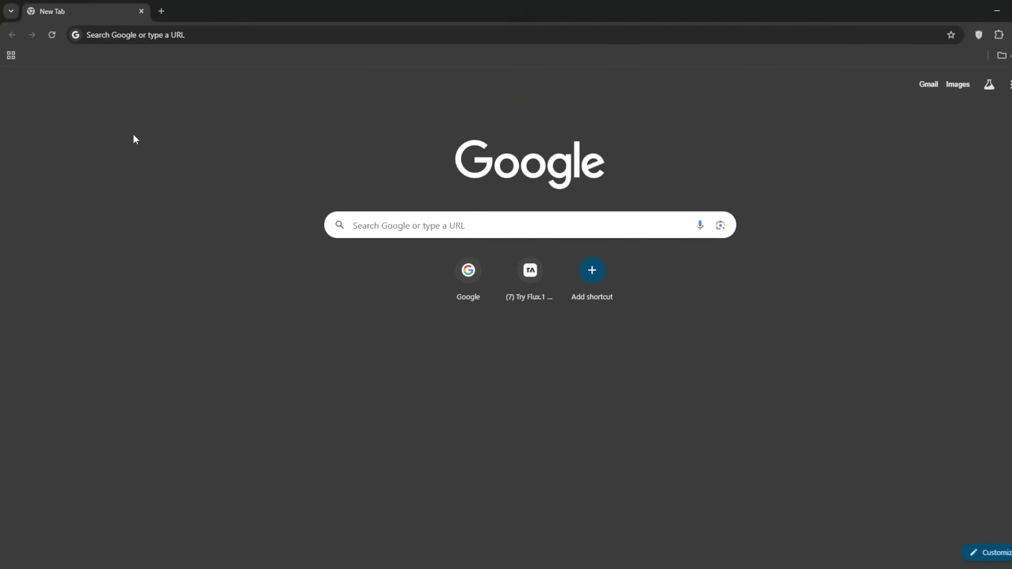
- Search Google for 'magic hour ai'
{"action": "left_click", "coordinate": [171, 34]}
{"action": "type", "text": "magic hour ai"}
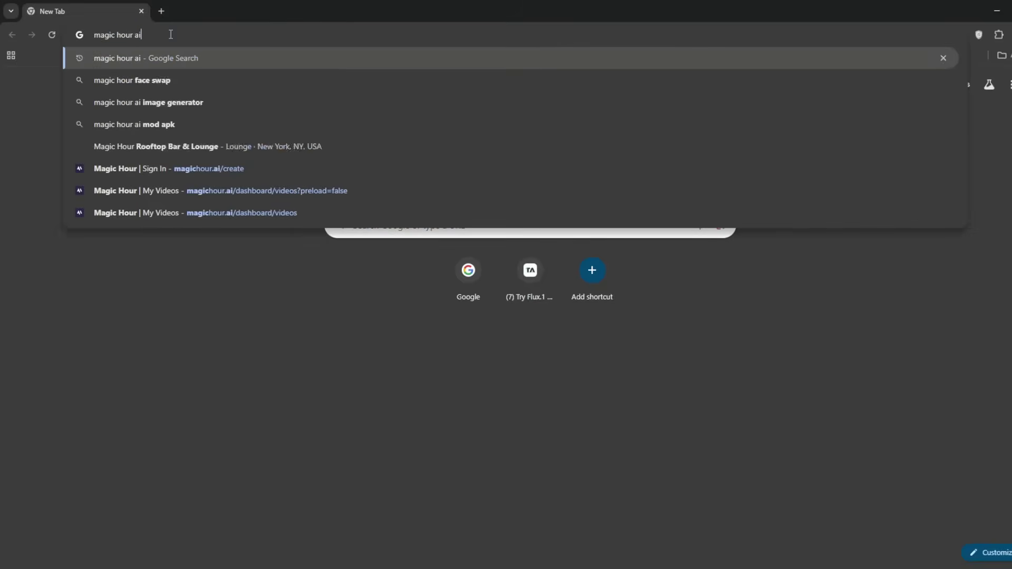
{"action": "key", "text": "Return"}
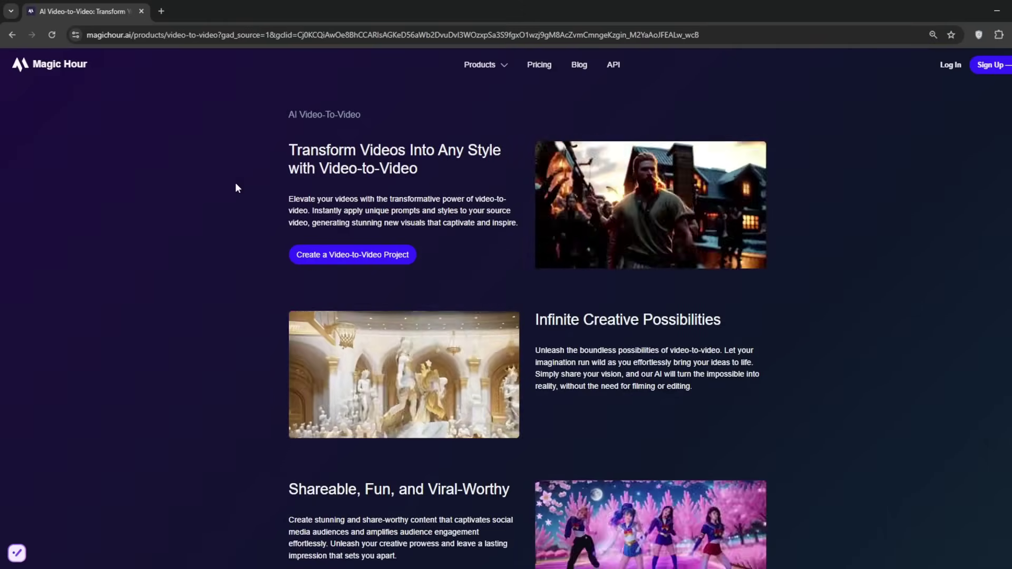
- Highlight the 'Transform Videos Into Any Style' heading and scroll down the Video-to-Video page
{"action": "left_click_drag", "start_coordinate": [289, 150], "coordinate": [502, 182]}
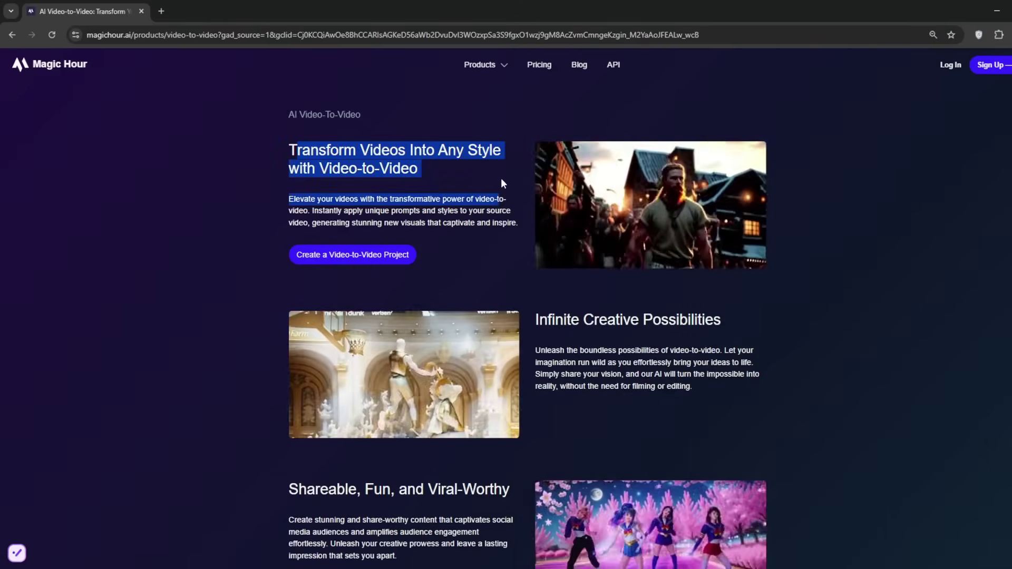
{"action": "scroll", "coordinate": [547, 337], "scroll_direction": "down", "scroll_amount": 4}
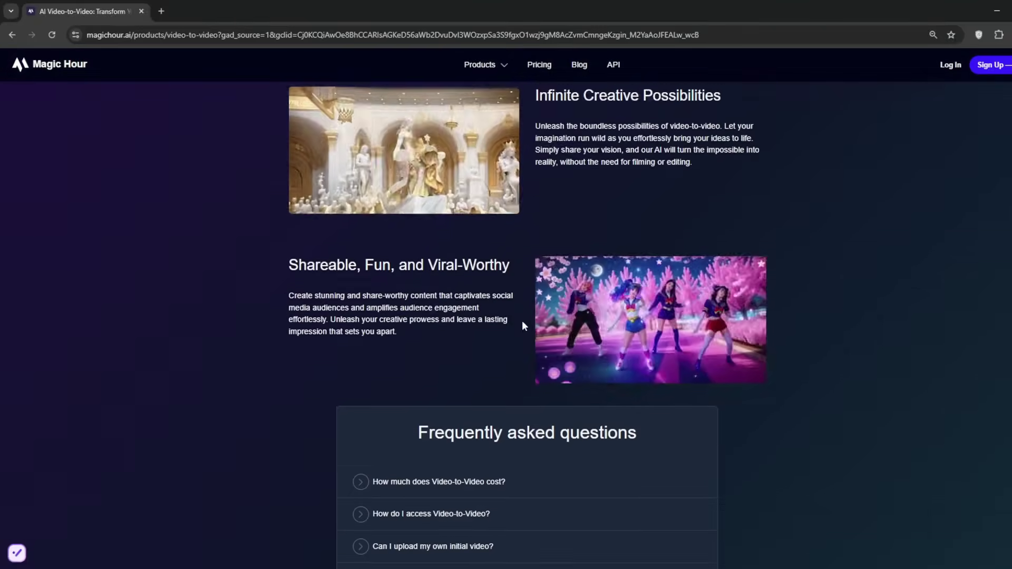
{"action": "scroll", "coordinate": [523, 325], "scroll_direction": "down", "scroll_amount": 8}
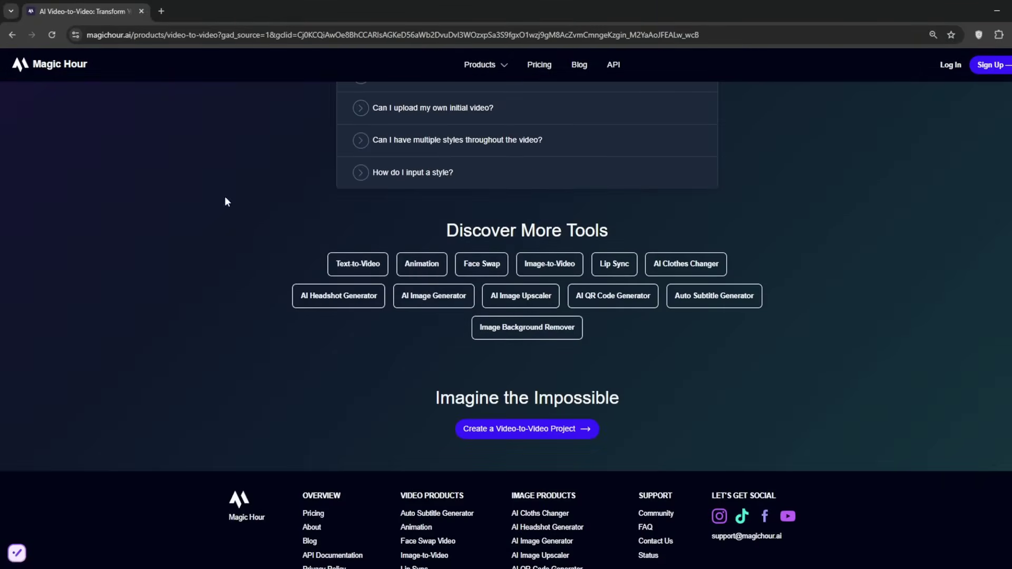
- Go to the Magic Hour homepage, highlighting the 'Create Engaging Videos Like a Pro' heading
{"action": "left_click", "coordinate": [52, 68]}
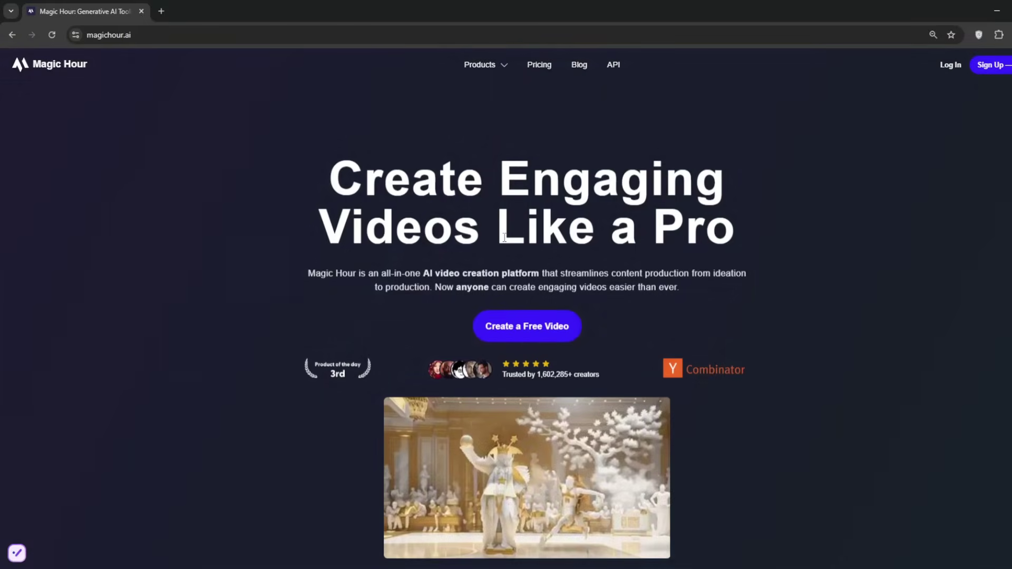
{"action": "left_click_drag", "start_coordinate": [314, 172], "coordinate": [740, 217]}
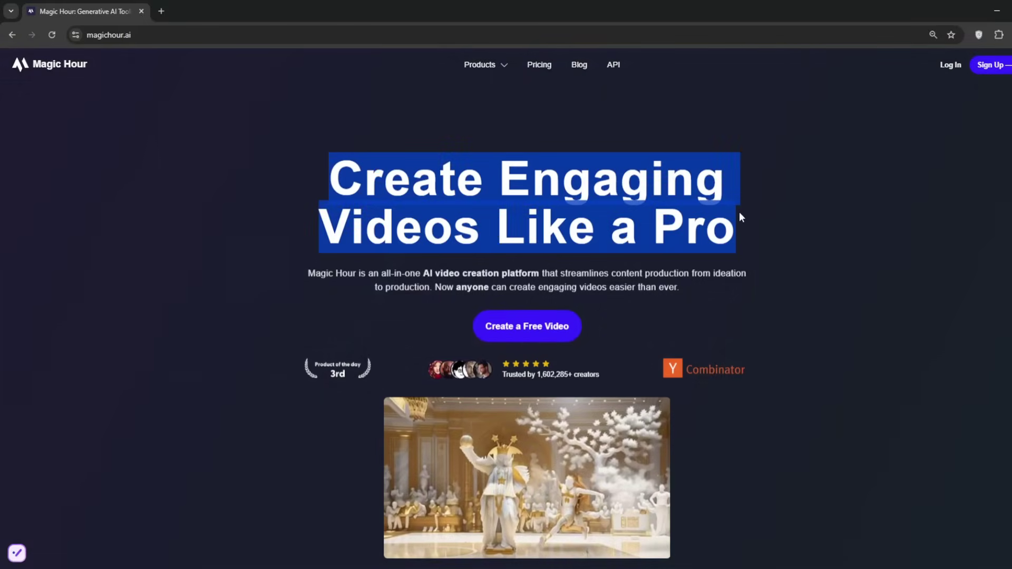
{"action": "scroll", "coordinate": [843, 279], "scroll_direction": "down", "scroll_amount": 3}
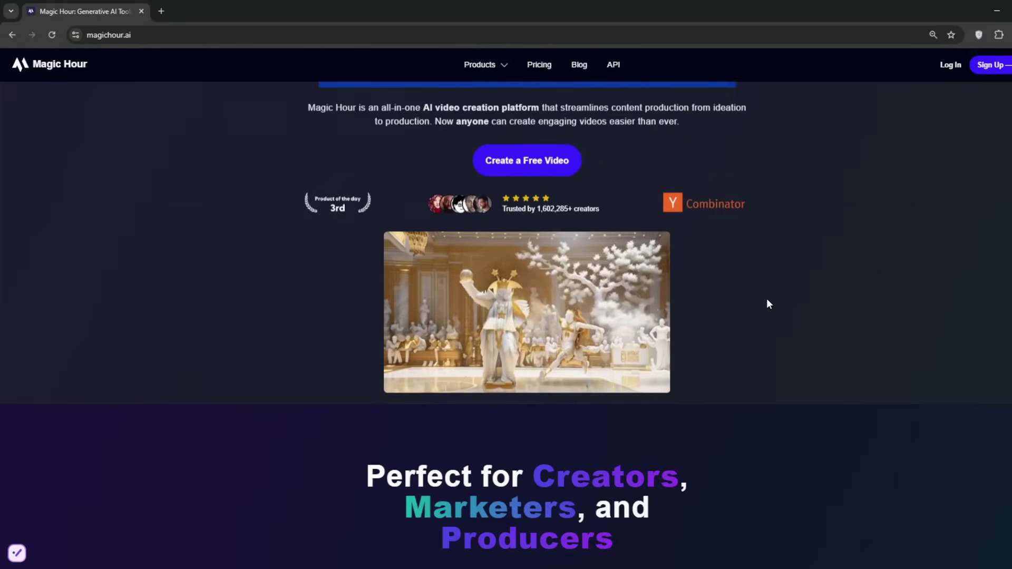
{"action": "scroll", "coordinate": [767, 300], "scroll_direction": "down", "scroll_amount": 5}
{"action": "scroll", "coordinate": [767, 299], "scroll_direction": "down", "scroll_amount": 1}
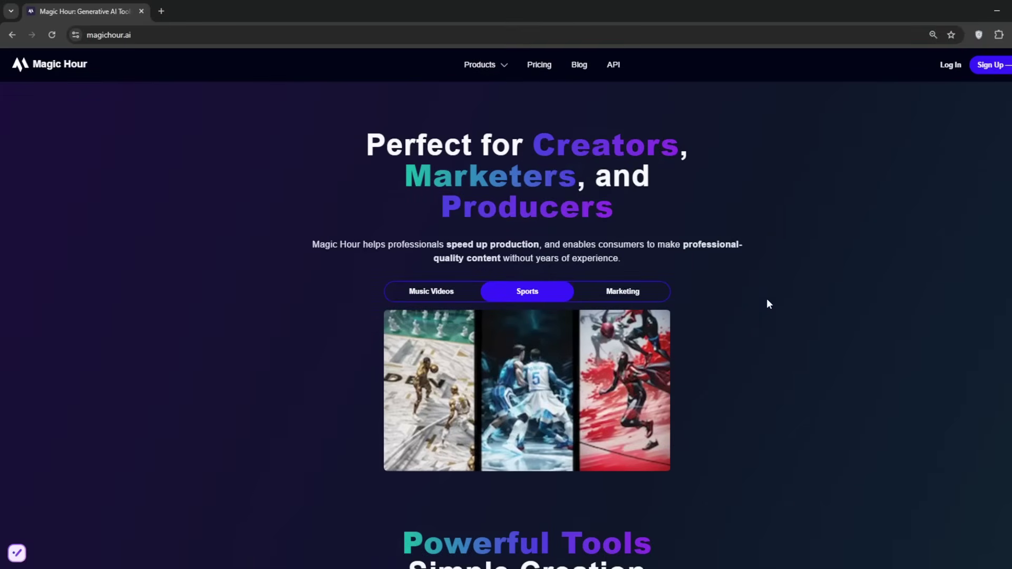
{"action": "scroll", "coordinate": [767, 303], "scroll_direction": "down", "scroll_amount": 1}
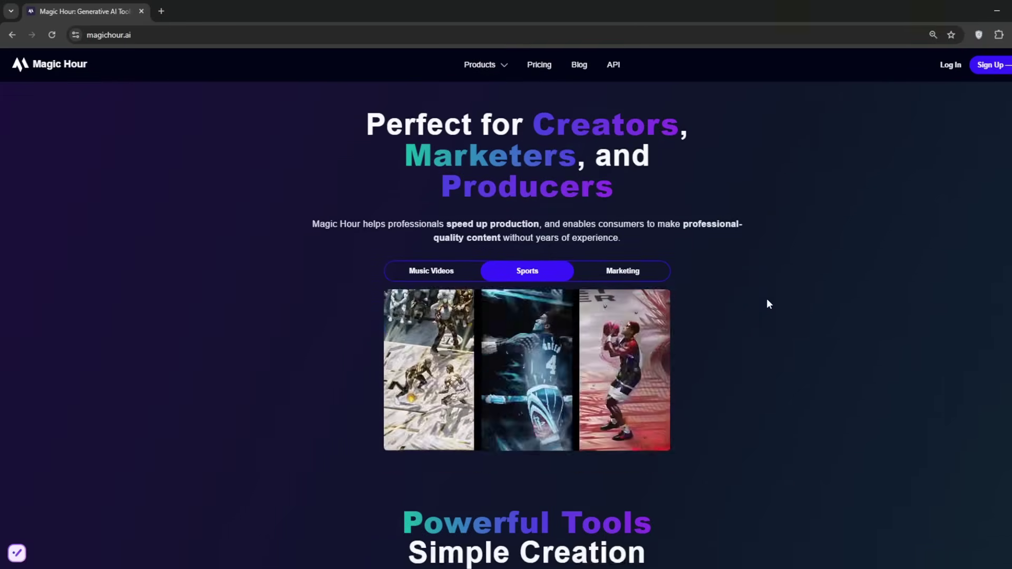
{"action": "scroll", "coordinate": [767, 304], "scroll_direction": "down", "scroll_amount": 7}
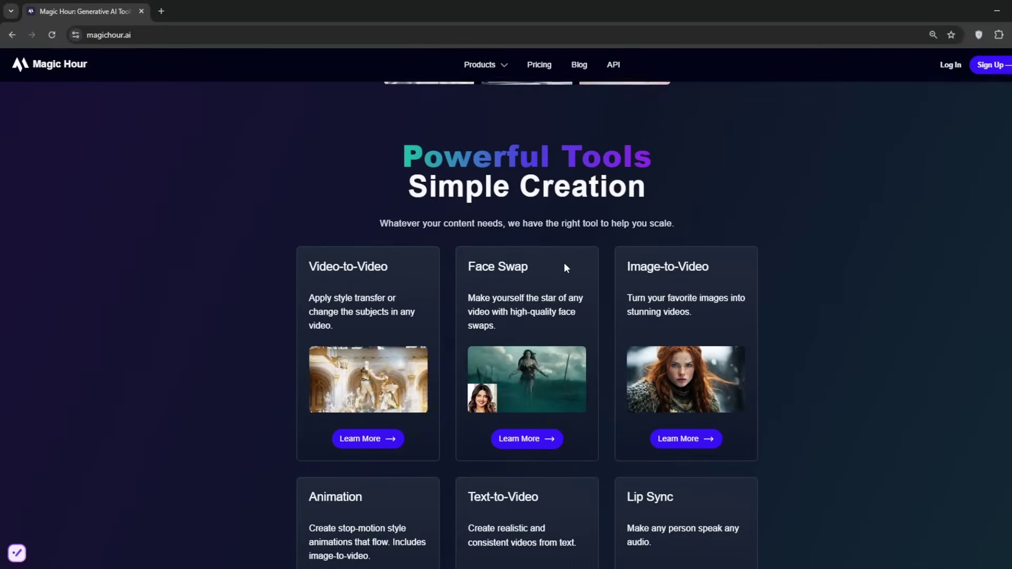
- Browse the homepage's tool cards and templates sections
{"action": "scroll", "coordinate": [810, 316], "scroll_direction": "down", "scroll_amount": 3}
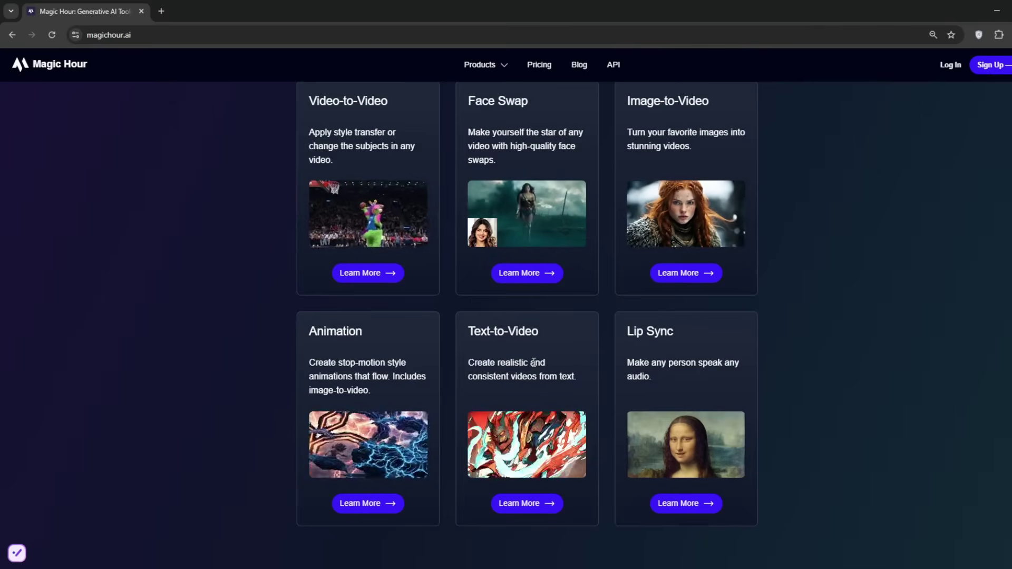
{"action": "scroll", "coordinate": [814, 402], "scroll_direction": "down", "scroll_amount": 5}
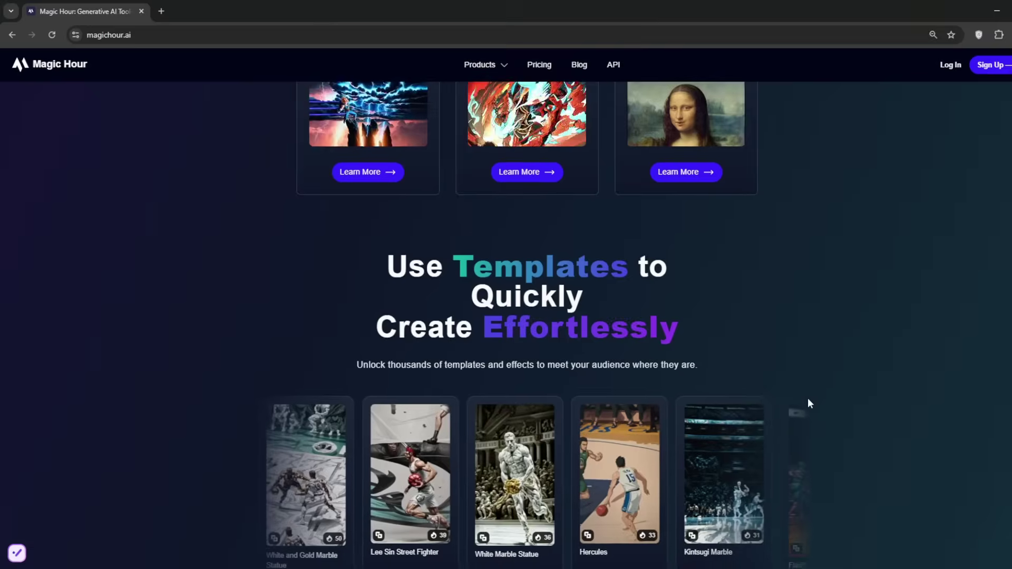
{"action": "scroll", "coordinate": [808, 401], "scroll_direction": "up", "scroll_amount": 4}
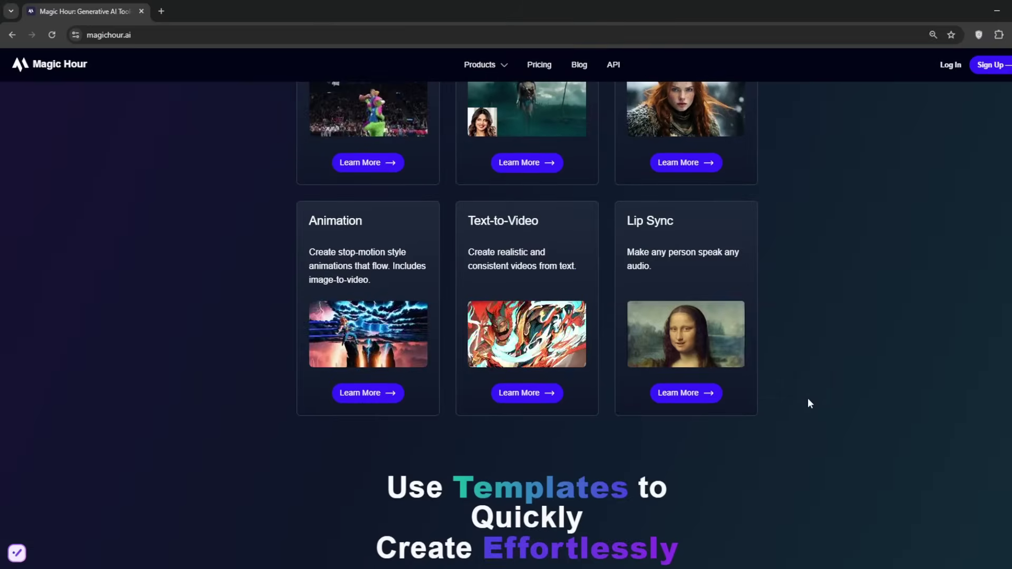
{"action": "scroll", "coordinate": [808, 399], "scroll_direction": "down", "scroll_amount": 5}
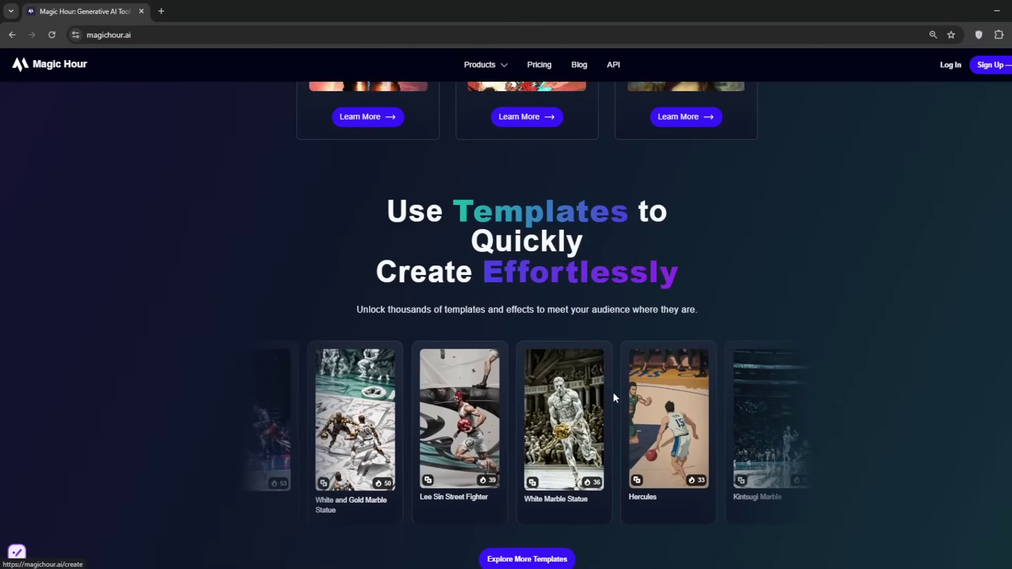
{"action": "scroll", "coordinate": [719, 407], "scroll_direction": "down", "scroll_amount": 10}
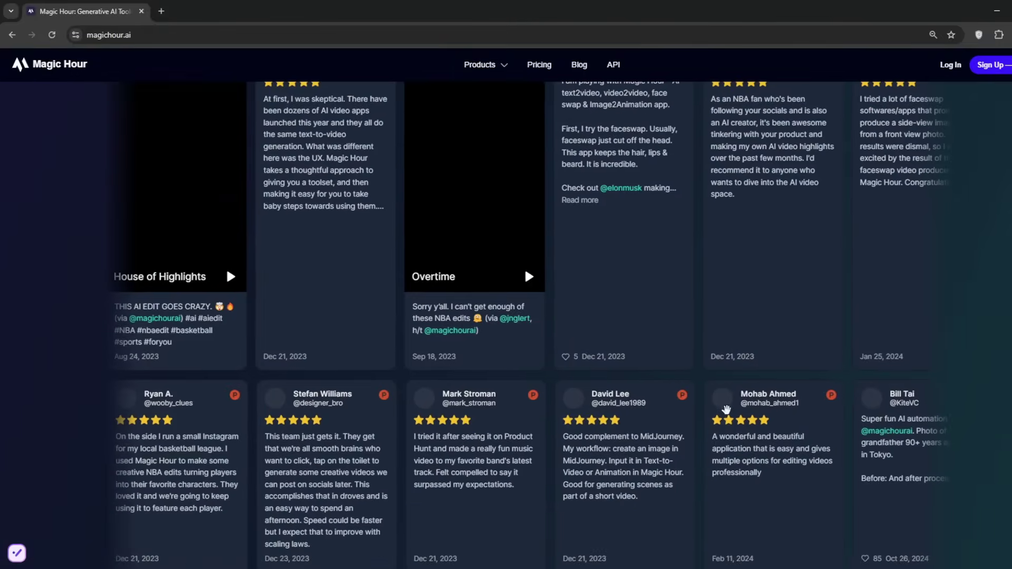
{"action": "scroll", "coordinate": [509, 377], "scroll_direction": "up", "scroll_amount": 12}
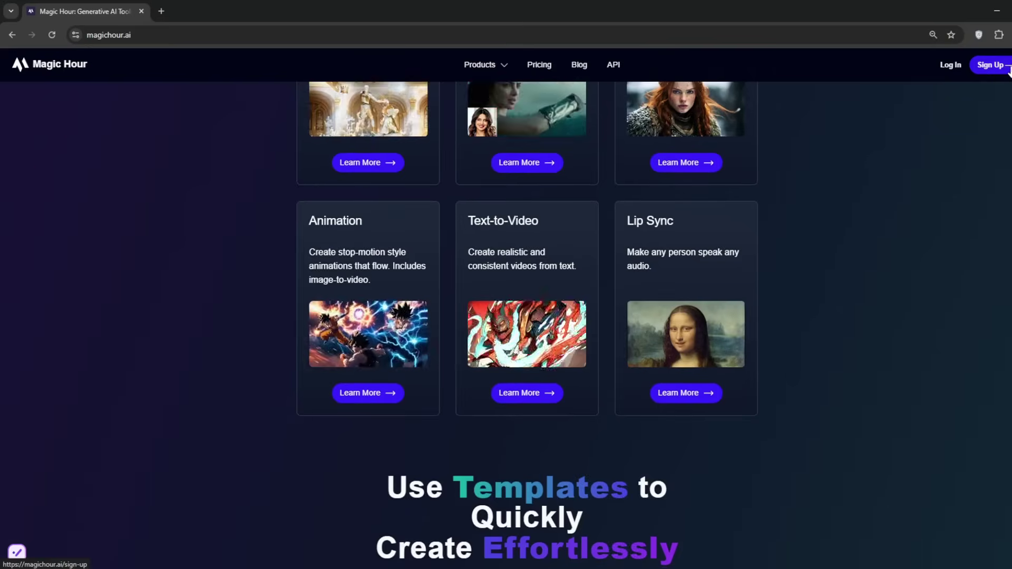
- Go to the sign-in page and scroll through the templates
{"action": "left_click", "coordinate": [950, 66]}
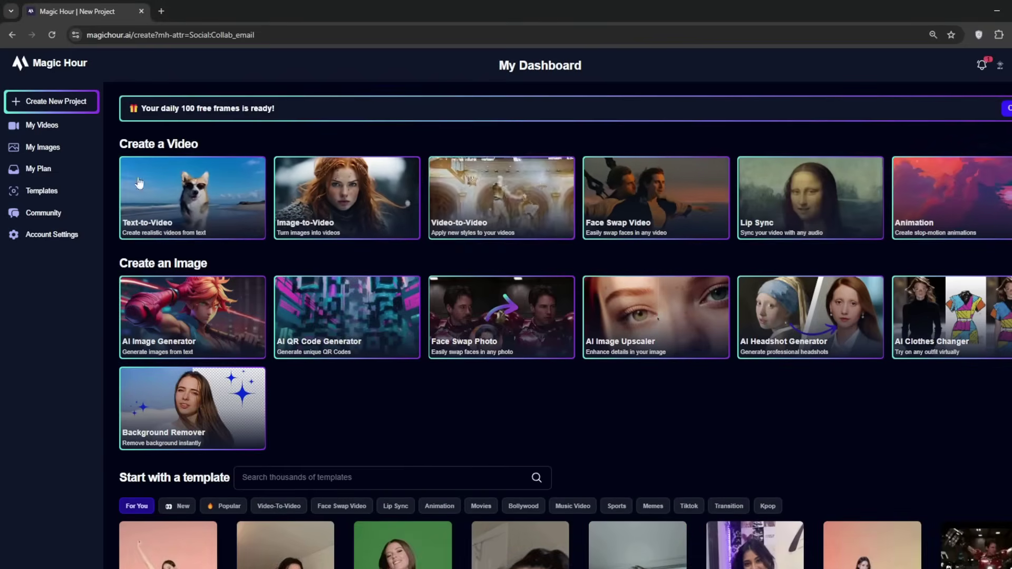
{"action": "scroll", "coordinate": [202, 374], "scroll_direction": "down", "scroll_amount": 1}
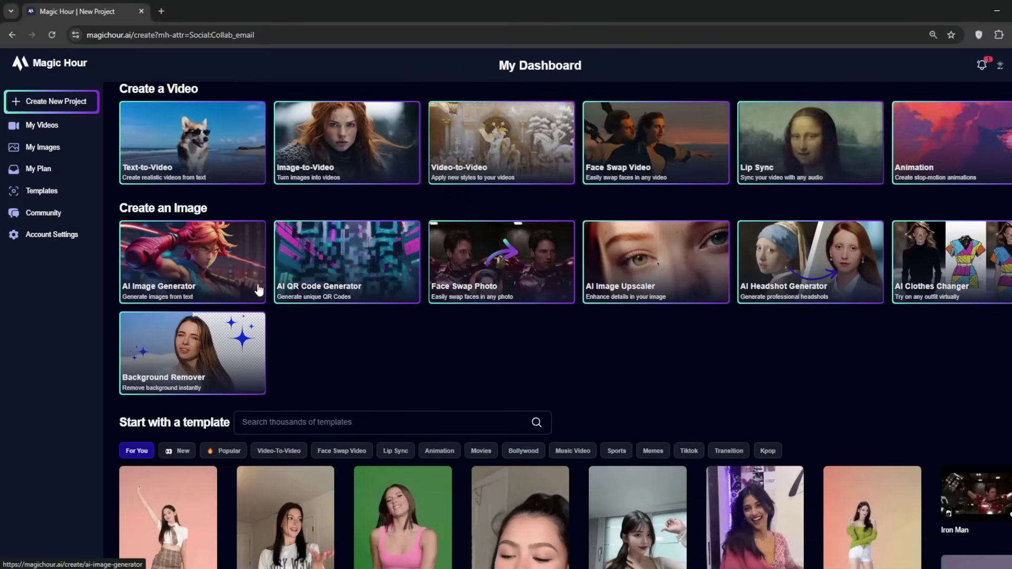
{"action": "scroll", "coordinate": [547, 358], "scroll_direction": "down", "scroll_amount": 2}
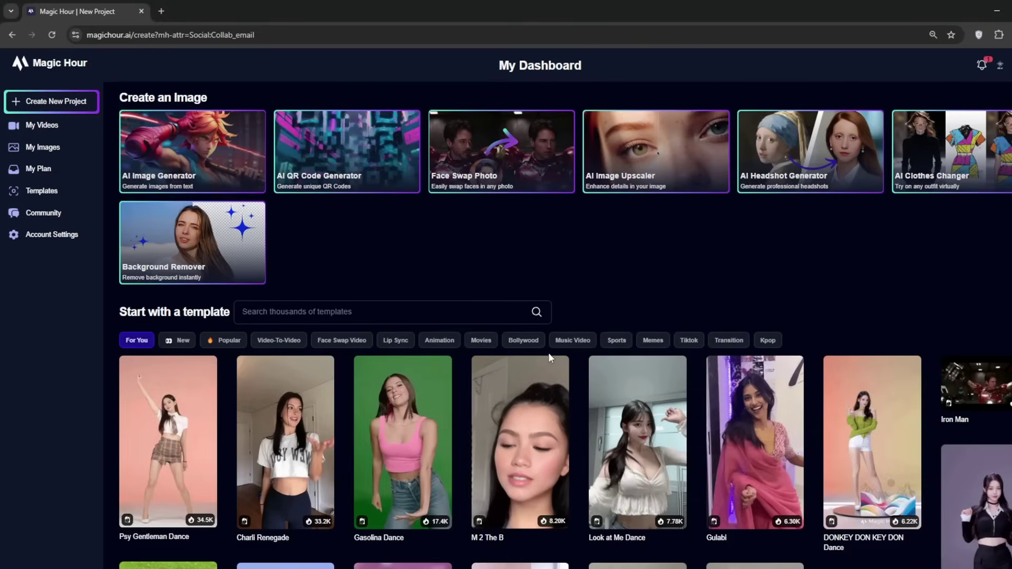
{"action": "scroll", "coordinate": [558, 353], "scroll_direction": "down", "scroll_amount": 2}
{"action": "scroll", "coordinate": [570, 353], "scroll_direction": "up", "scroll_amount": 1}
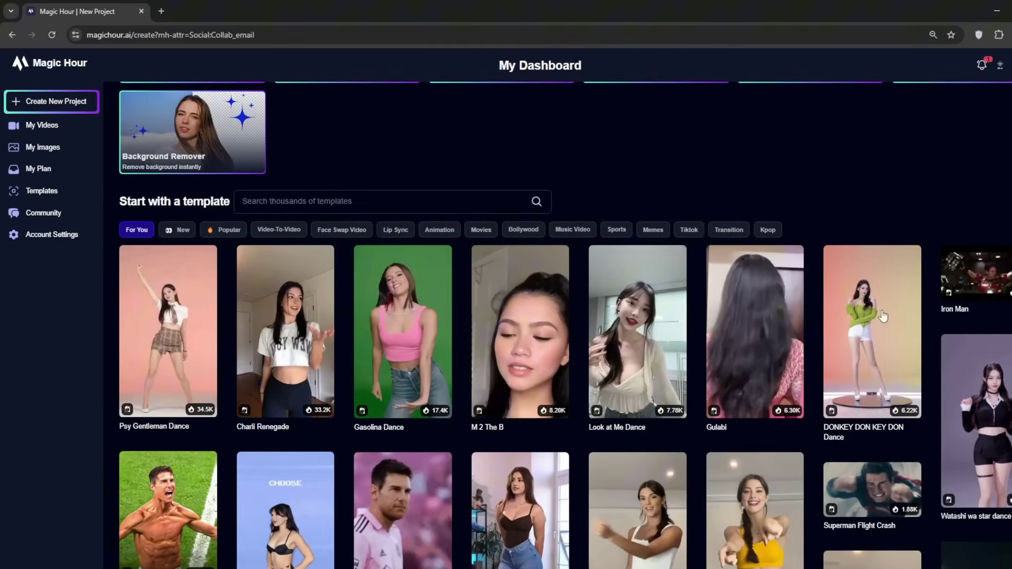
- Filter templates to Video-To-Video and play the Basketball Players on Fire preview full screen
{"action": "left_click", "coordinate": [271, 230]}
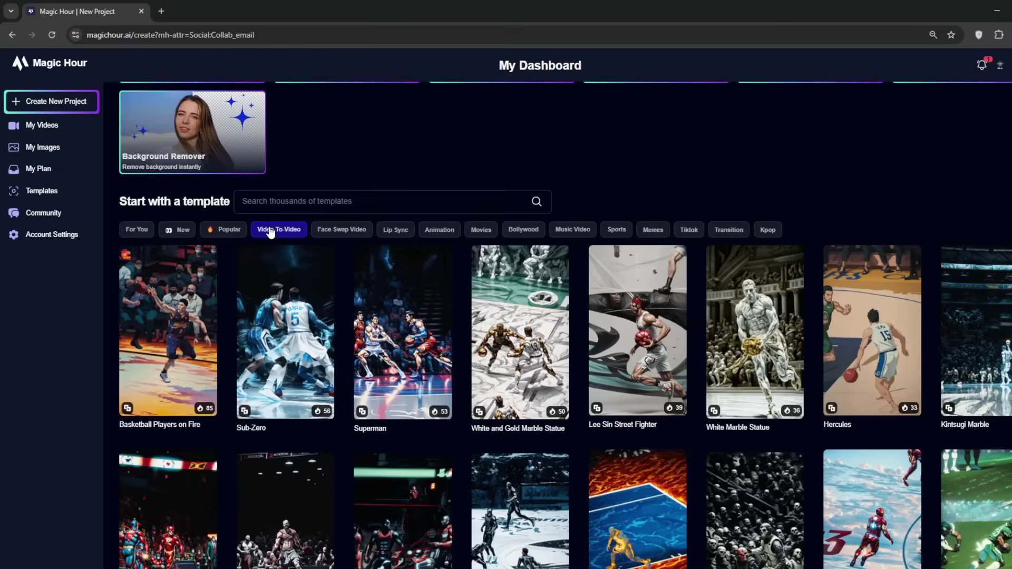
{"action": "left_click", "coordinate": [170, 335]}
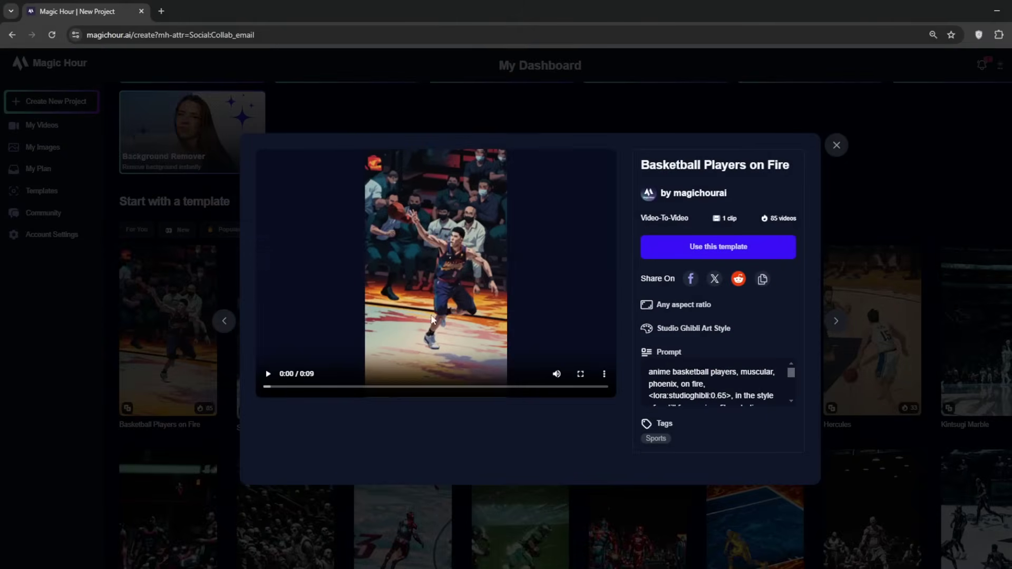
{"action": "left_click", "coordinate": [580, 373]}
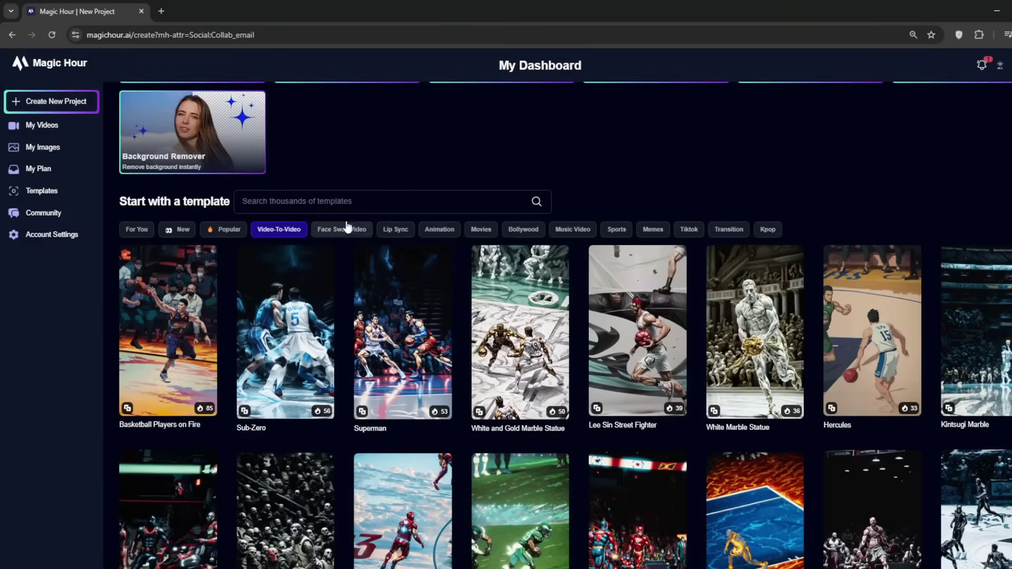
- Show the Lip Sync templates, then open the AI Image Generator
{"action": "left_click", "coordinate": [387, 230]}
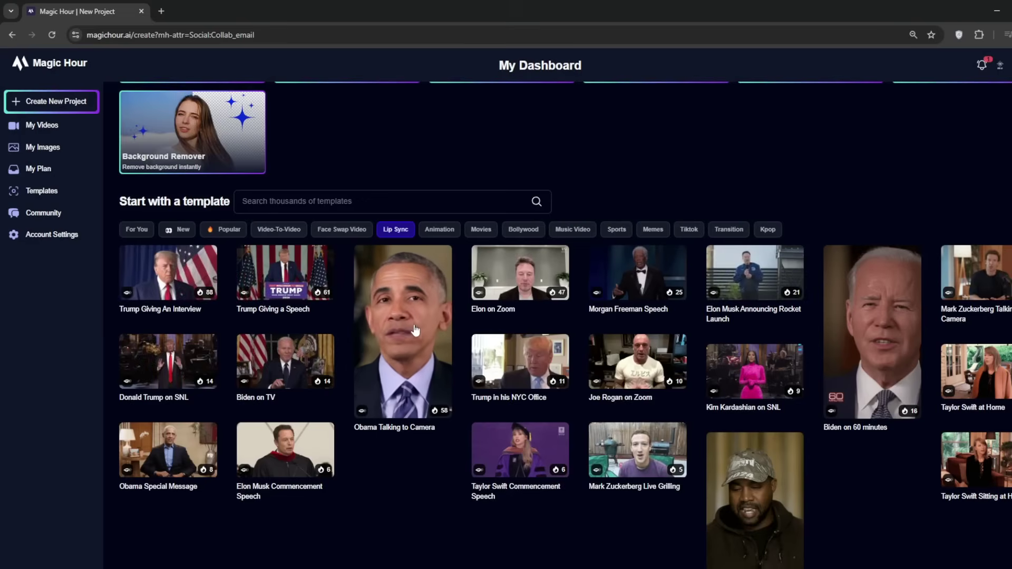
{"action": "scroll", "coordinate": [413, 338], "scroll_direction": "up", "scroll_amount": 5}
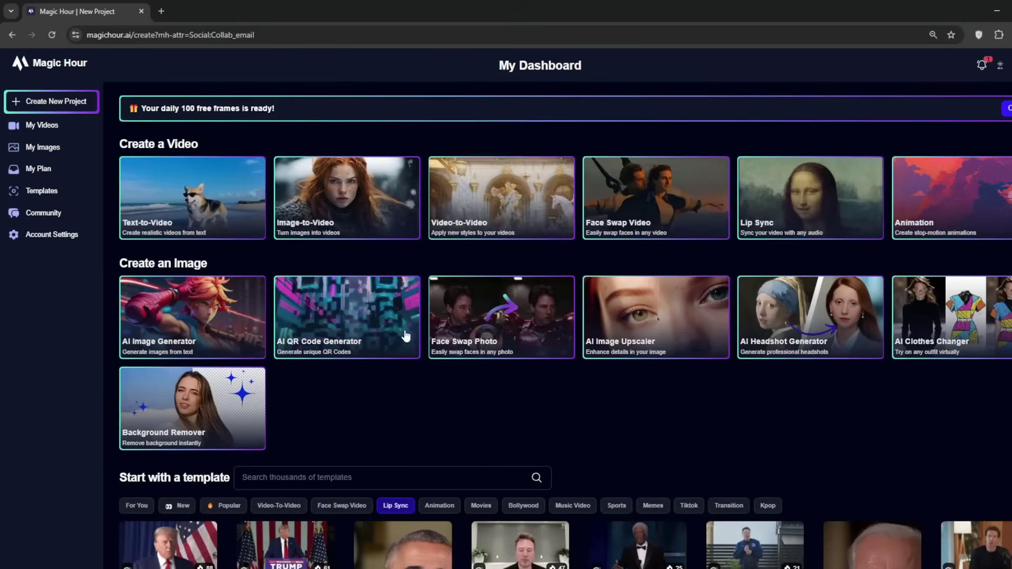
{"action": "left_click", "coordinate": [210, 321]}
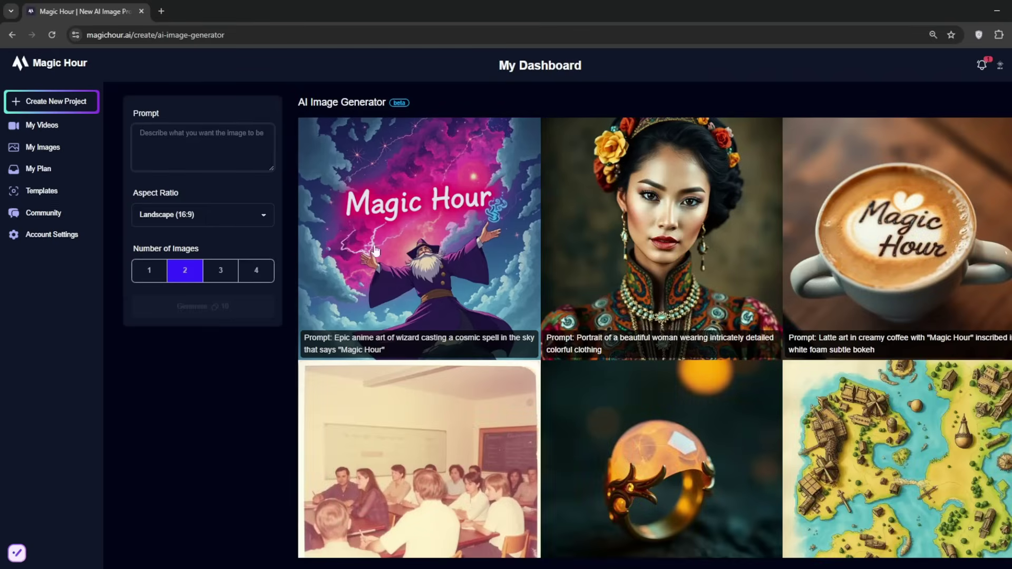
- Generate neon 'brain project' images from a prompt at Landscape (16:9) aspect ratio
{"action": "left_click", "coordinate": [228, 144]}
{"action": "type", "text": "a"}
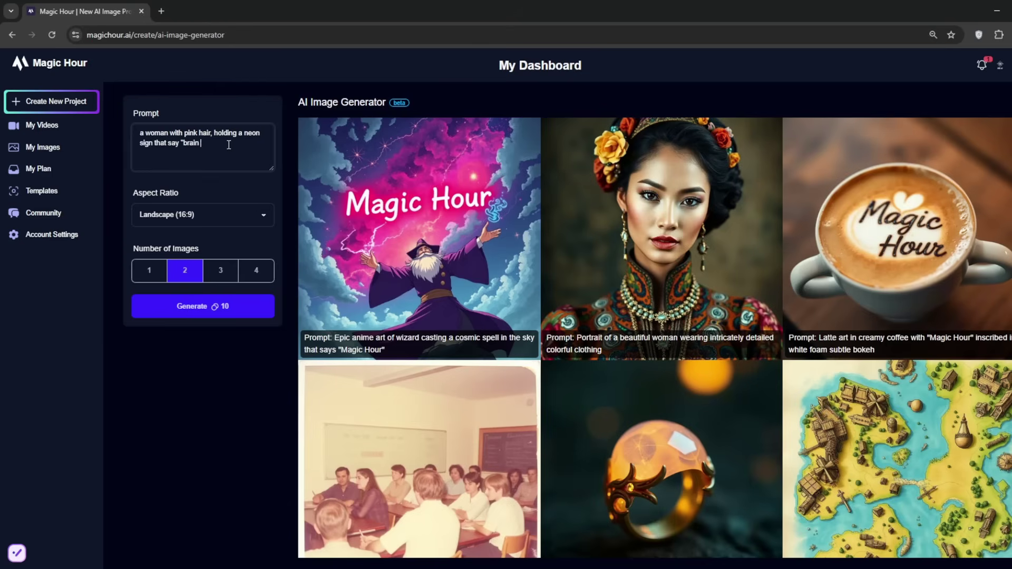
{"action": "left_click", "coordinate": [240, 215]}
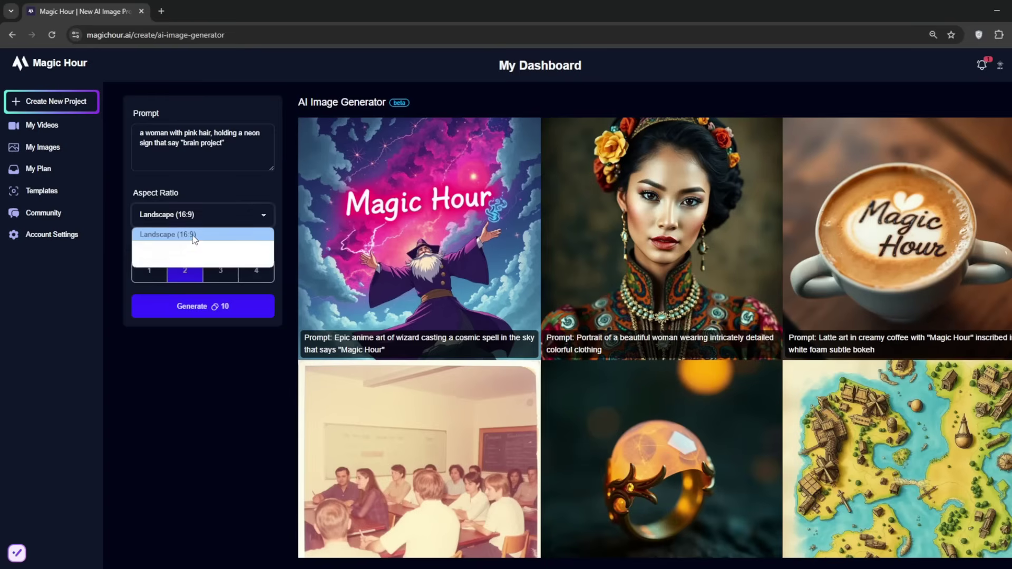
{"action": "left_click", "coordinate": [194, 239]}
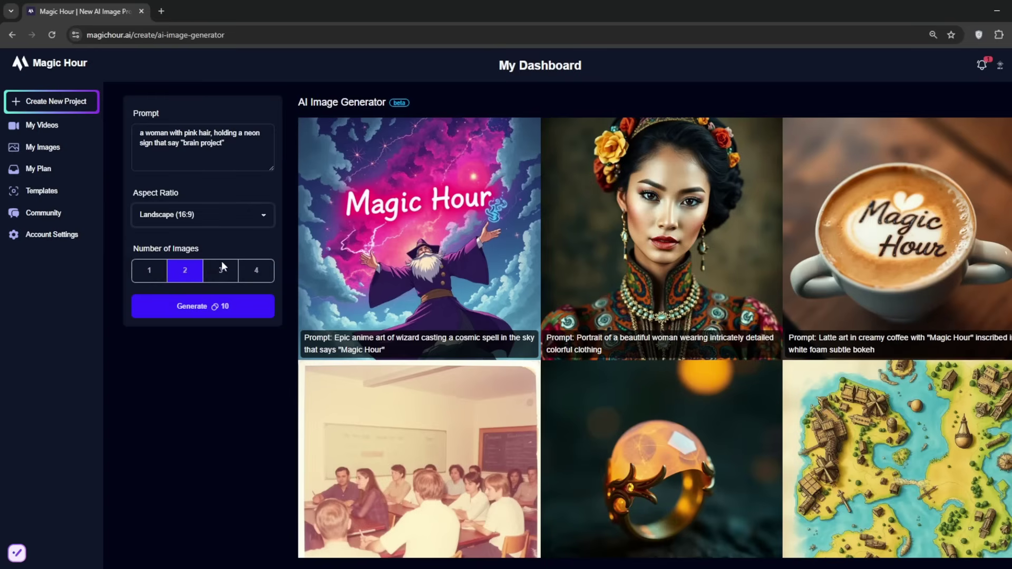
{"action": "left_click", "coordinate": [177, 307]}
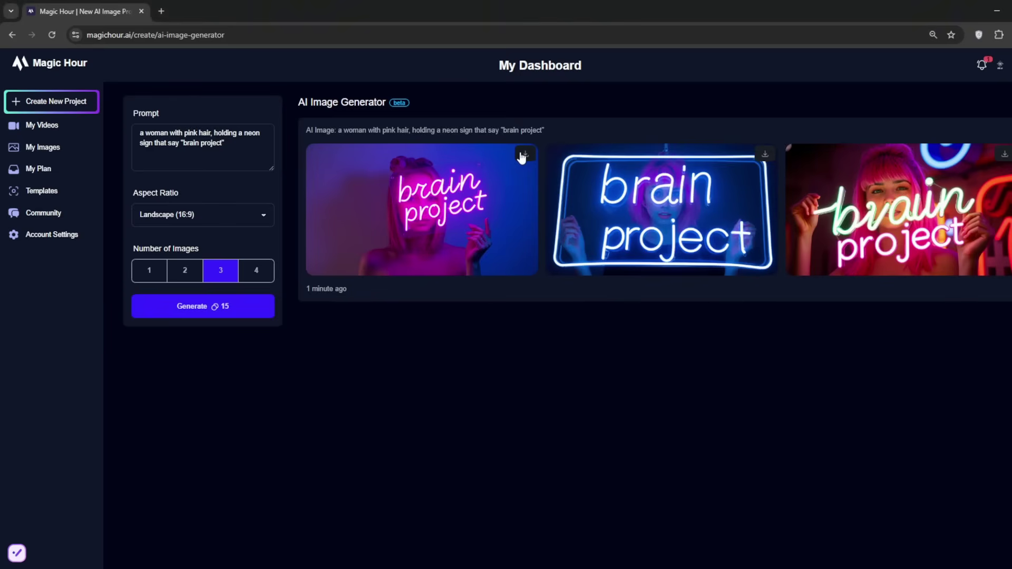
{"action": "key", "text": "ctrl+plus"}
{"action": "key", "text": "ctrl+plus"}
{"action": "key", "text": "ctrl+plus"}
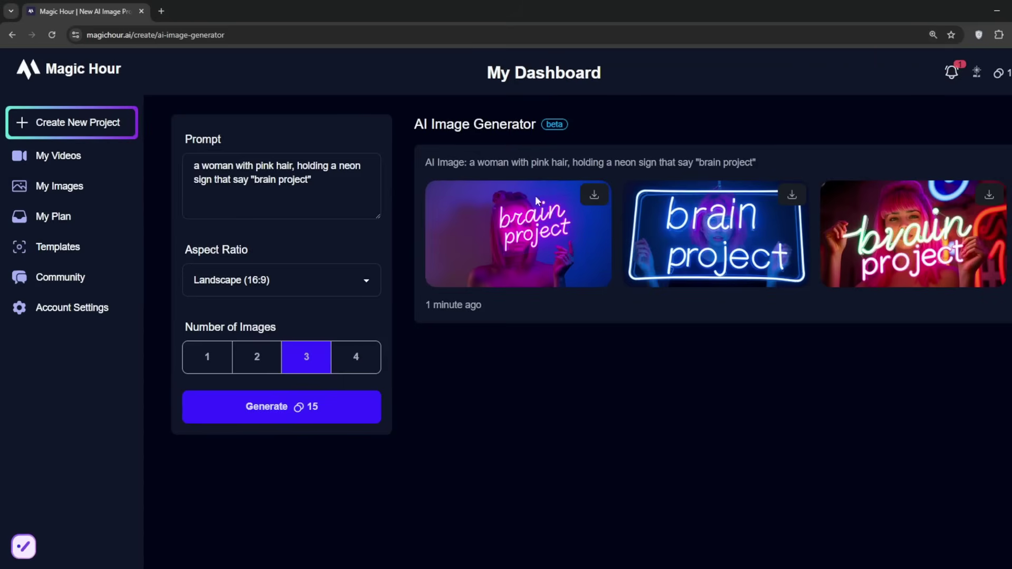
- Download the first neon-sign image and view it in the image viewer
{"action": "left_click", "coordinate": [596, 196]}
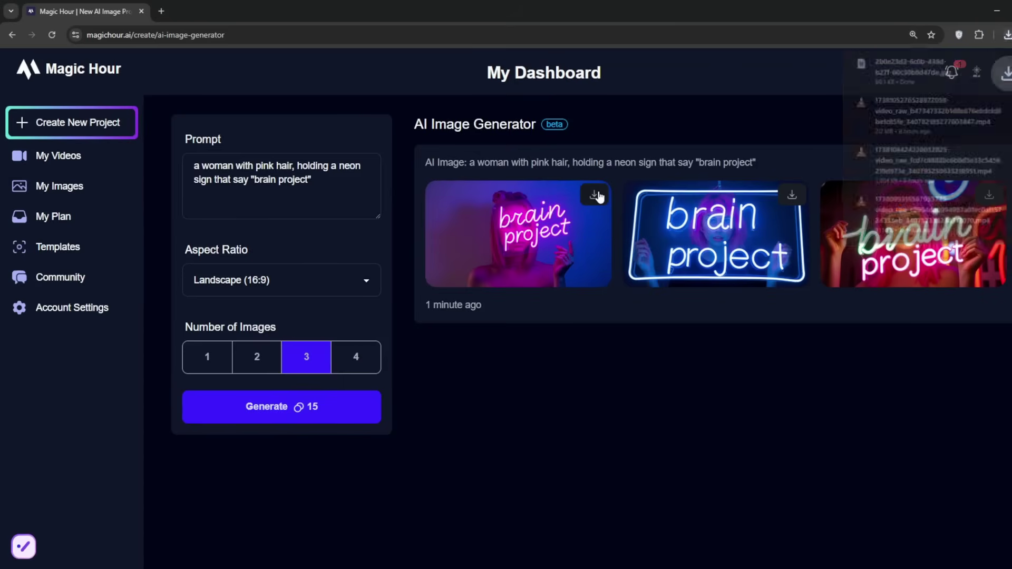
{"action": "left_click", "coordinate": [926, 71]}
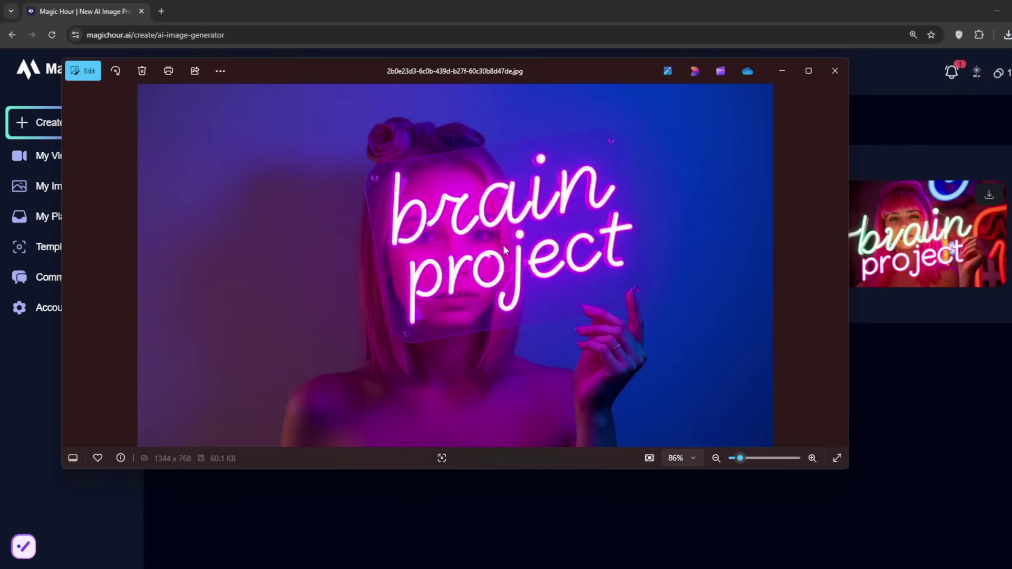
{"action": "left_click", "coordinate": [834, 72]}
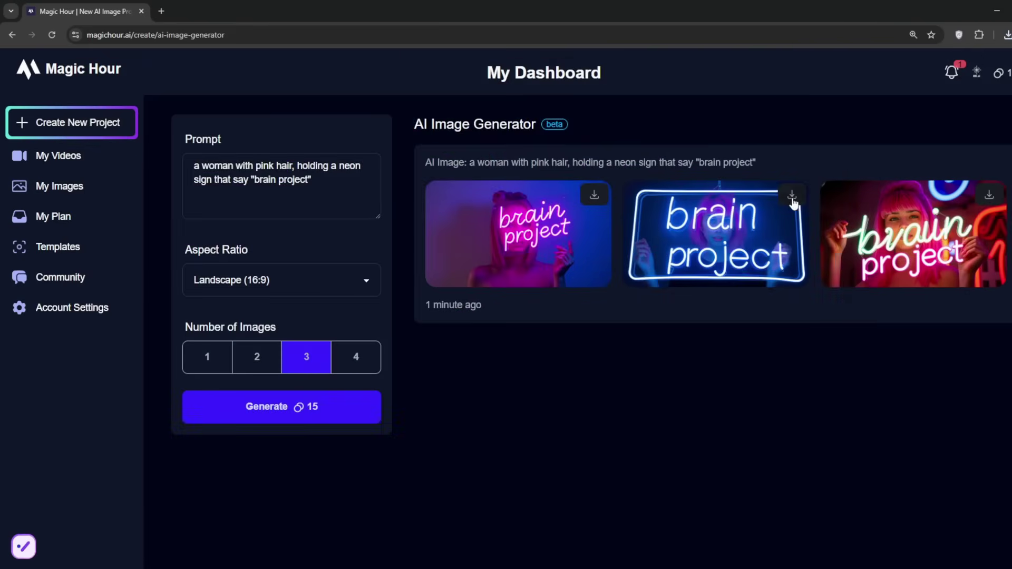
- Replace the prompt with a realistic, grainy pink-haired woman in her room and generate
{"action": "key", "text": "ctrl+a"}
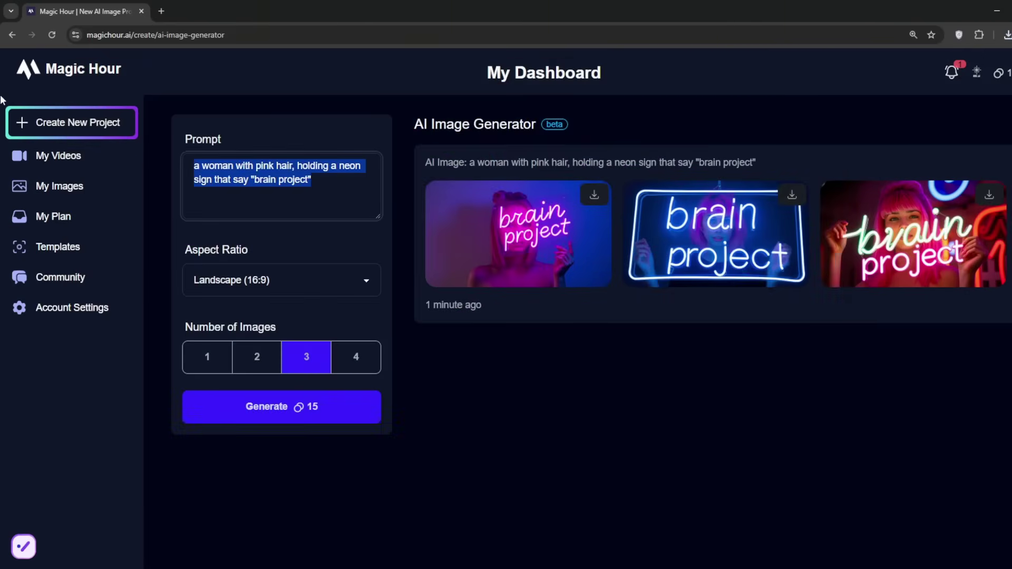
{"action": "type", "text": "a"}
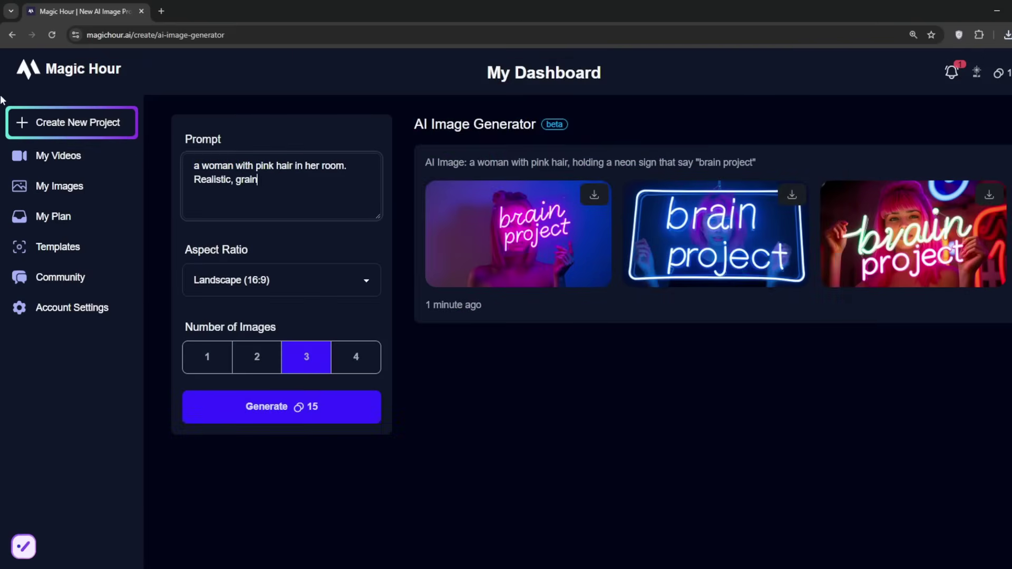
{"action": "left_click", "coordinate": [245, 416]}
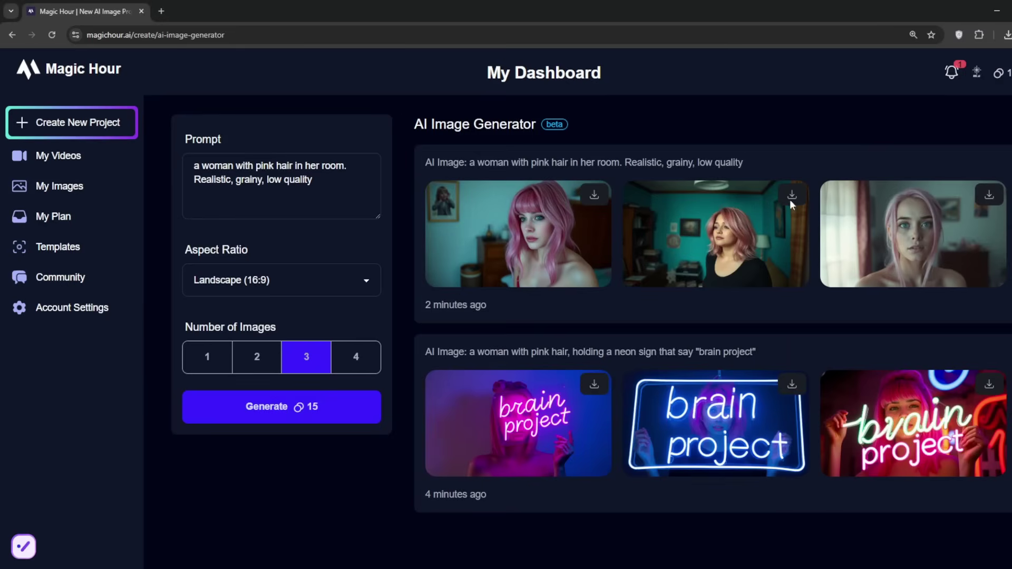
- Render a 15-second Landscape (16:9) text-to-video of a dog walking in the rain
{"action": "left_click", "coordinate": [57, 127]}
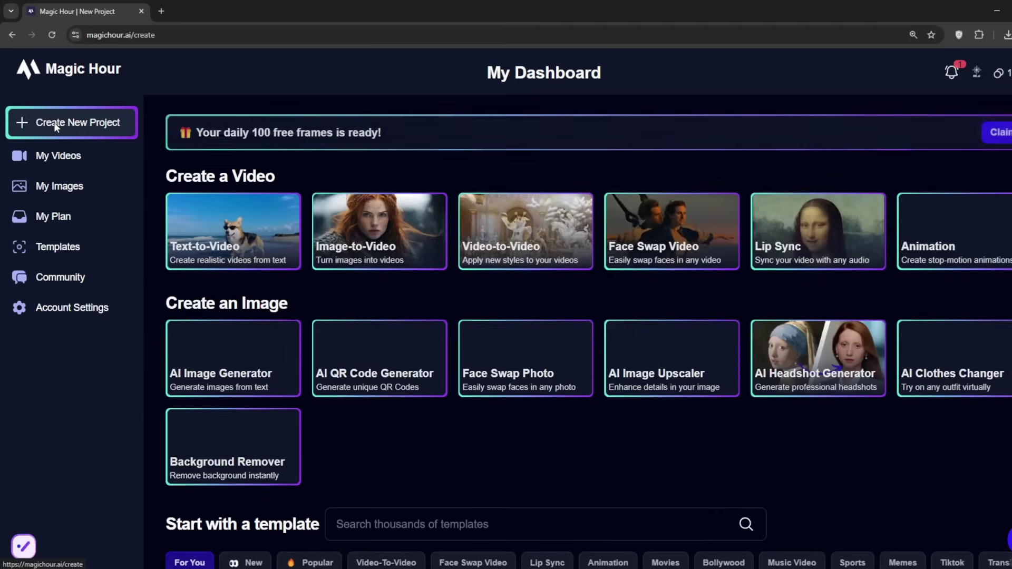
{"action": "left_click", "coordinate": [214, 239]}
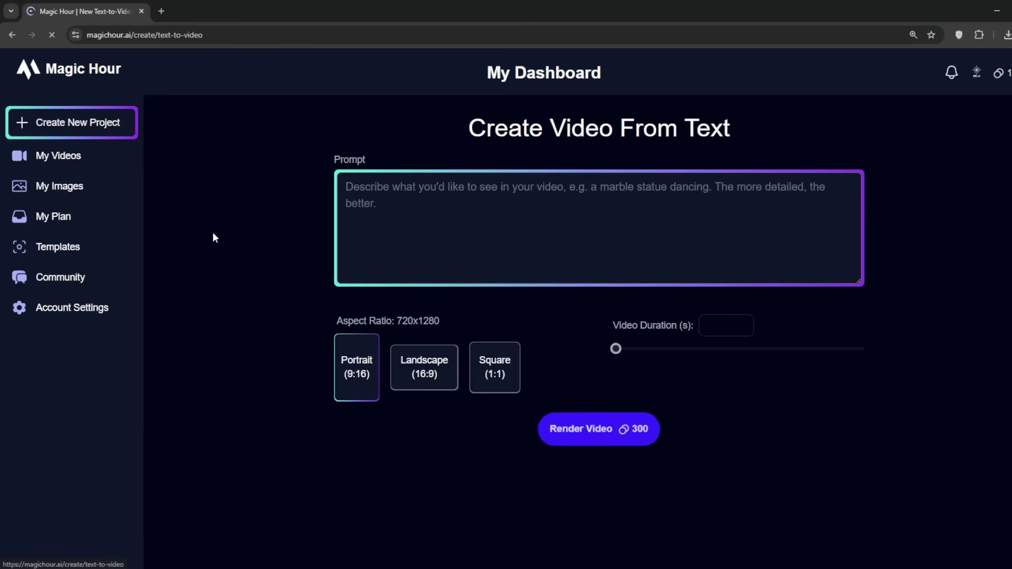
{"action": "type", "text": "A dog walking in the rain"}
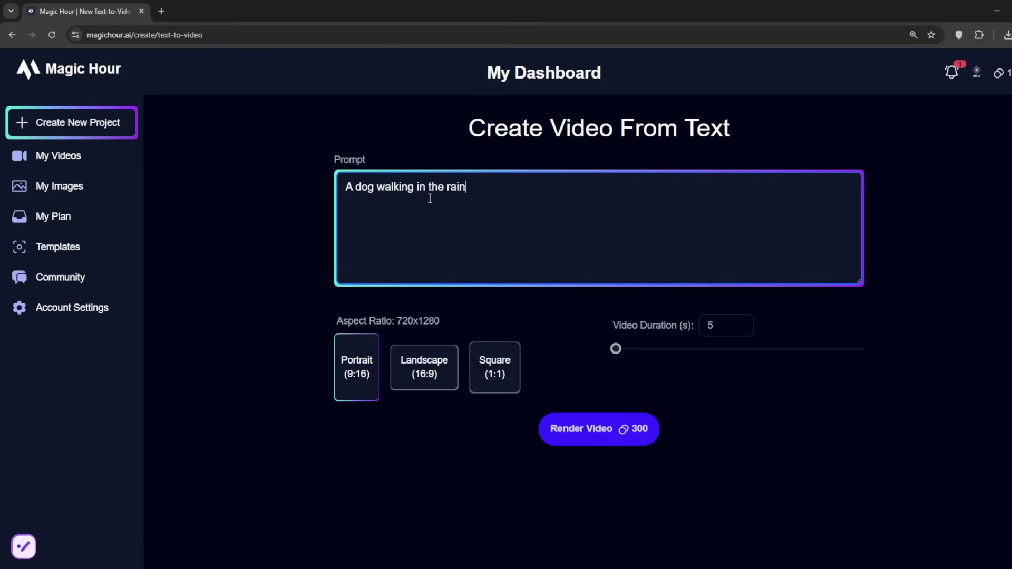
{"action": "left_click", "coordinate": [429, 374]}
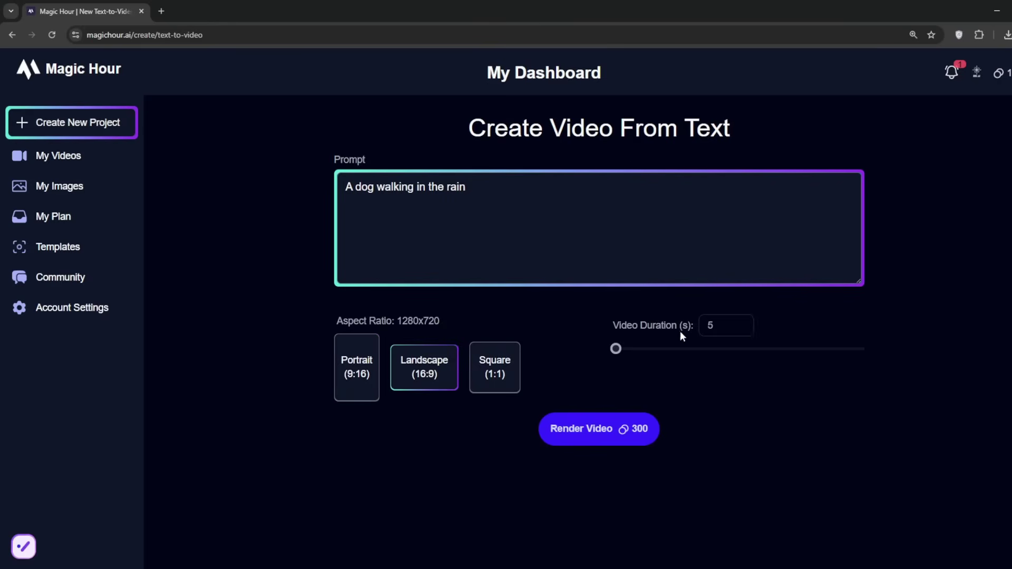
{"action": "left_click_drag", "start_coordinate": [616, 349], "coordinate": [679, 359]}
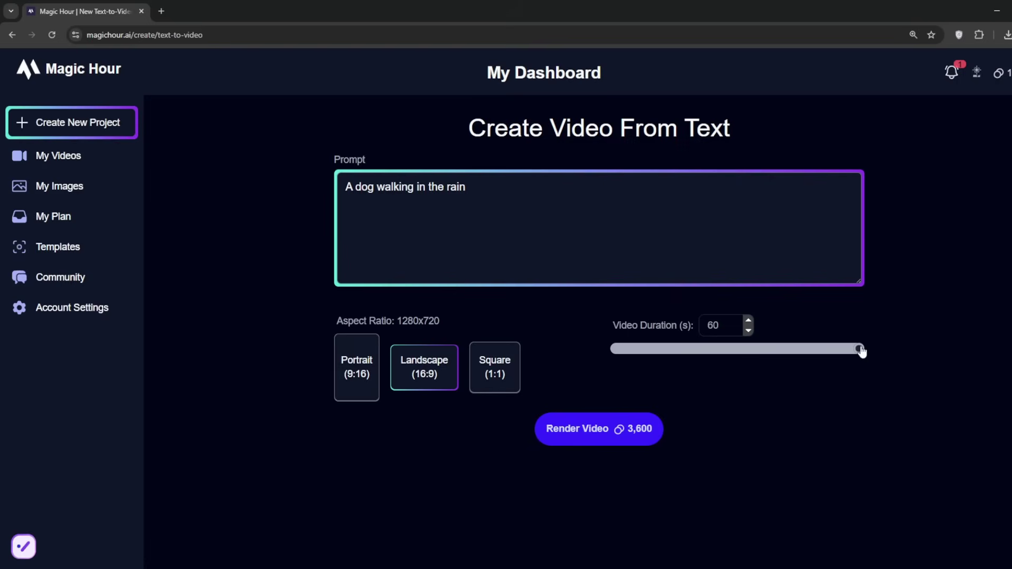
{"action": "left_click_drag", "start_coordinate": [859, 351], "coordinate": [665, 369]}
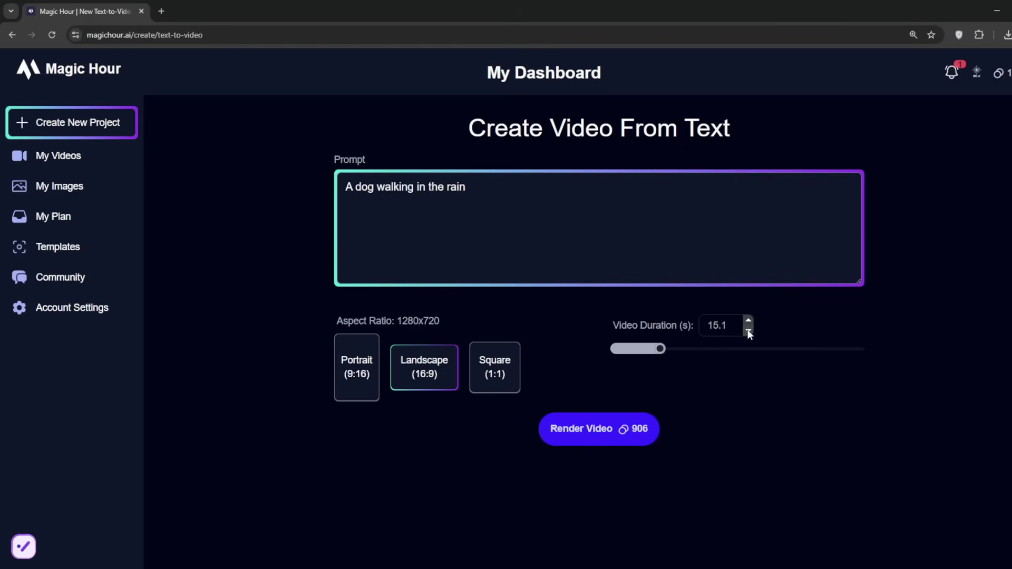
{"action": "left_click", "coordinate": [592, 427]}
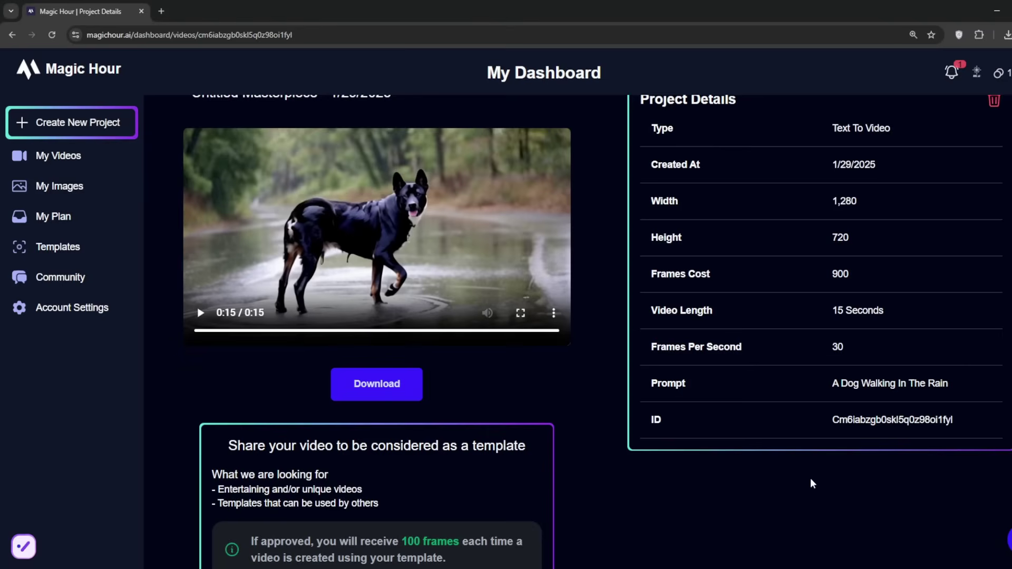
- Enlarge the page and replay the dog-in-the-rain video from the start
{"action": "left_click_drag", "start_coordinate": [538, 331], "coordinate": [178, 349]}
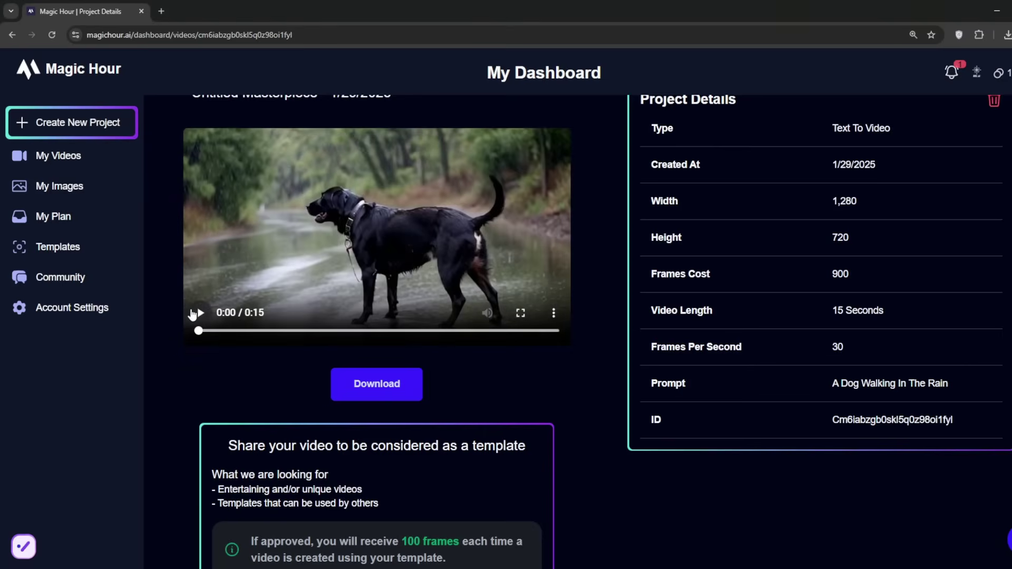
{"action": "key", "text": "ctrl+plus"}
{"action": "key", "text": "ctrl+plus"}
{"action": "left_click", "coordinate": [271, 315]}
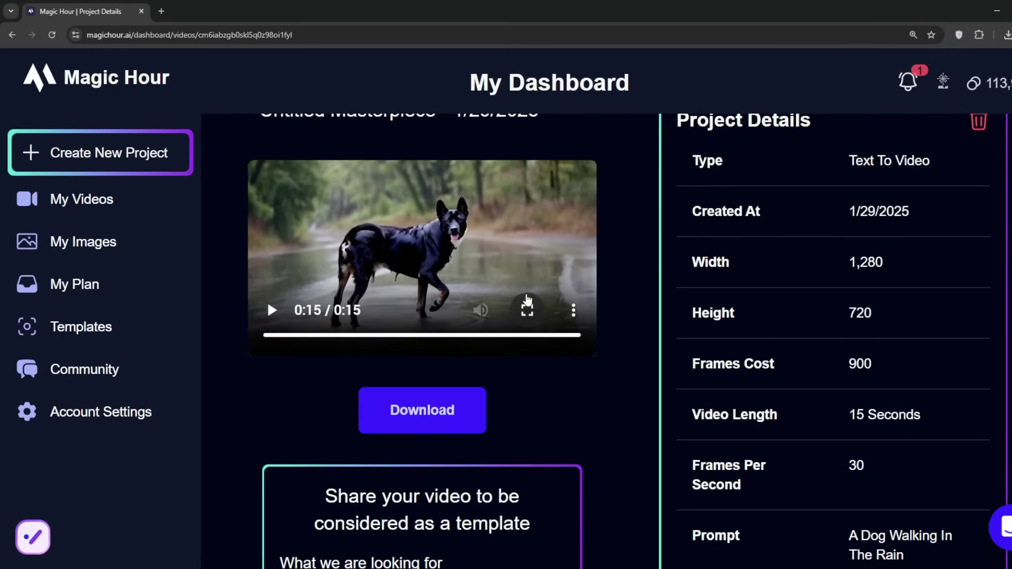
{"action": "left_click_drag", "start_coordinate": [576, 338], "coordinate": [235, 343]}
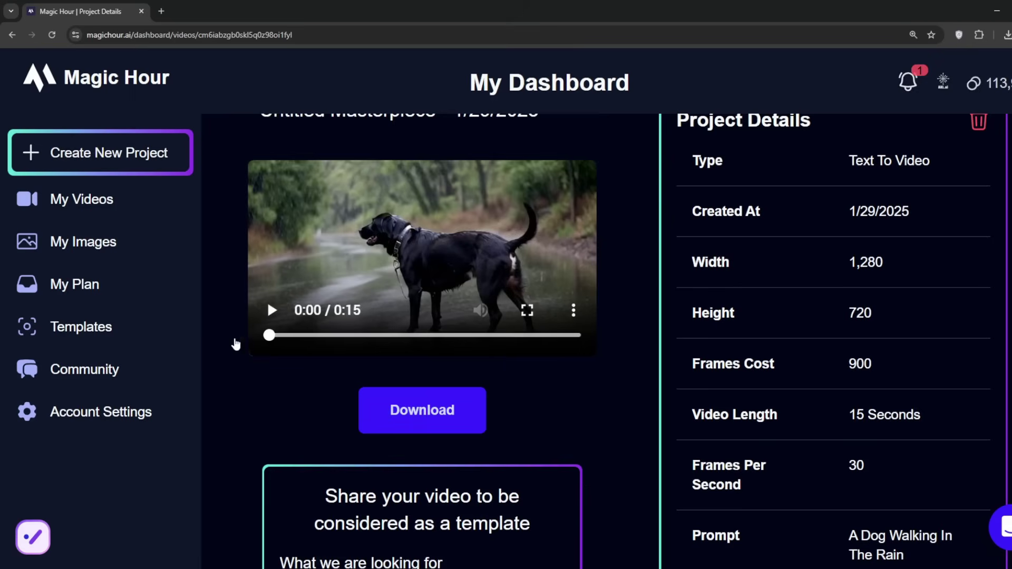
{"action": "left_click", "coordinate": [283, 319]}
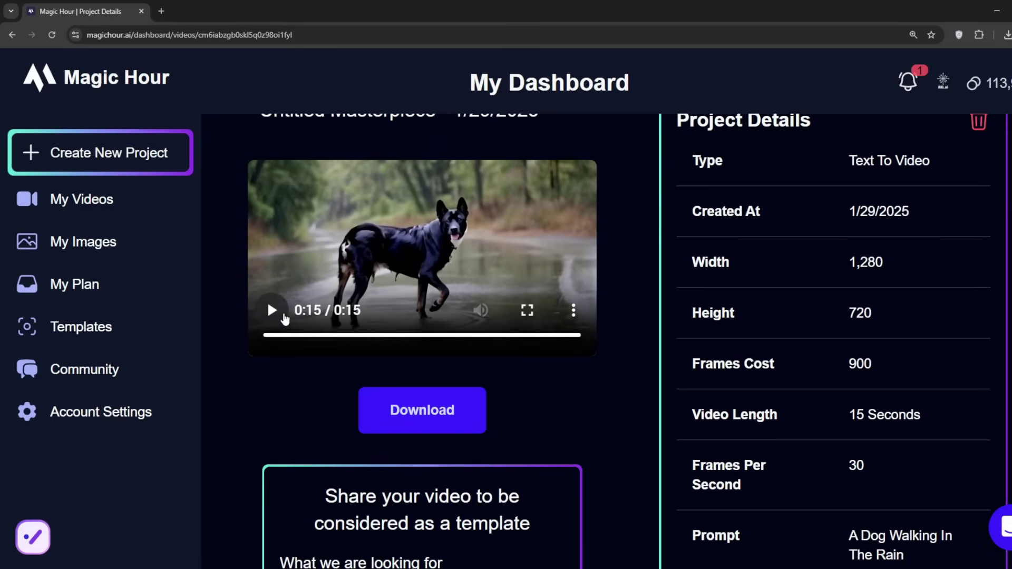
- Download the finished dog video and restore the page to normal size
{"action": "left_click", "coordinate": [421, 410]}
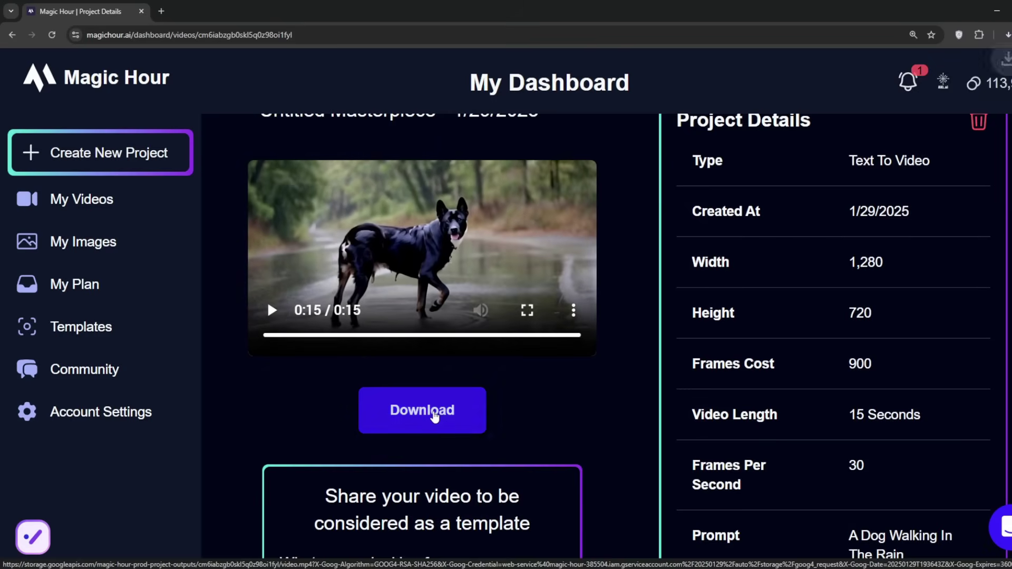
{"action": "key", "text": "ctrl+minus"}
{"action": "key", "text": "ctrl+minus"}
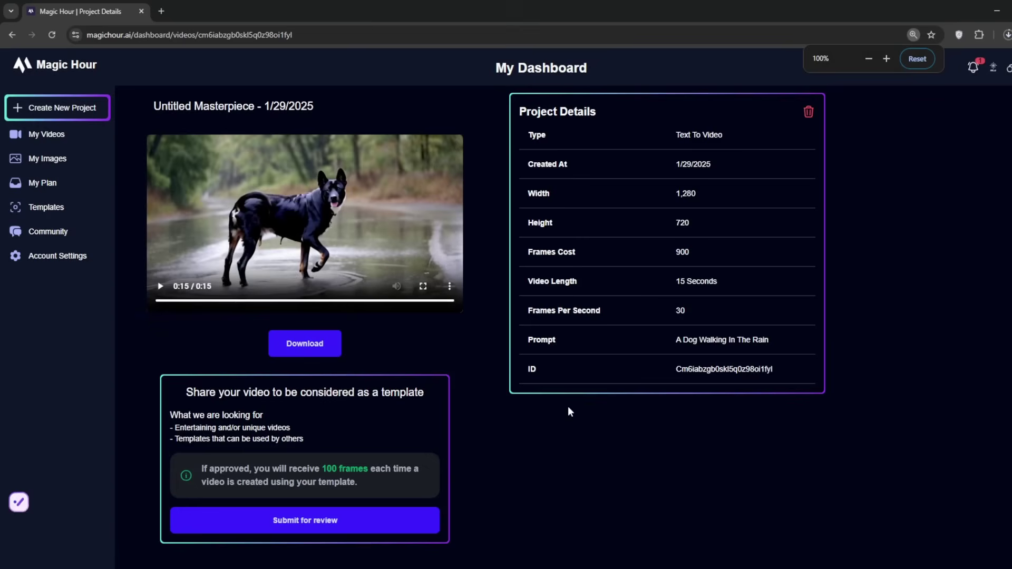
{"action": "left_click", "coordinate": [71, 110]}
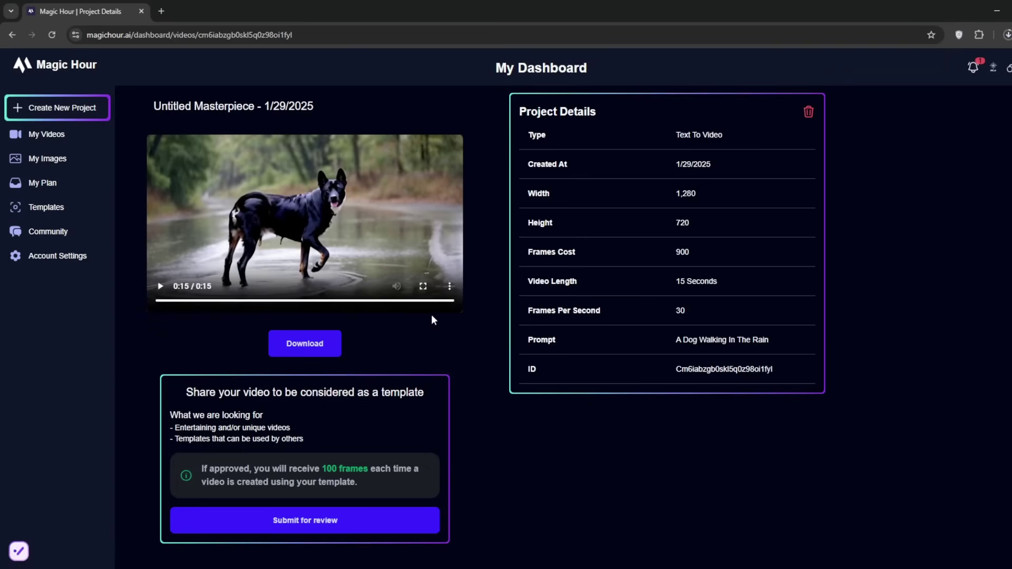
- Render a 20-second Landscape (16:9) video of 'woman jugging in the road' and pause its playback
{"action": "left_click", "coordinate": [437, 170]}
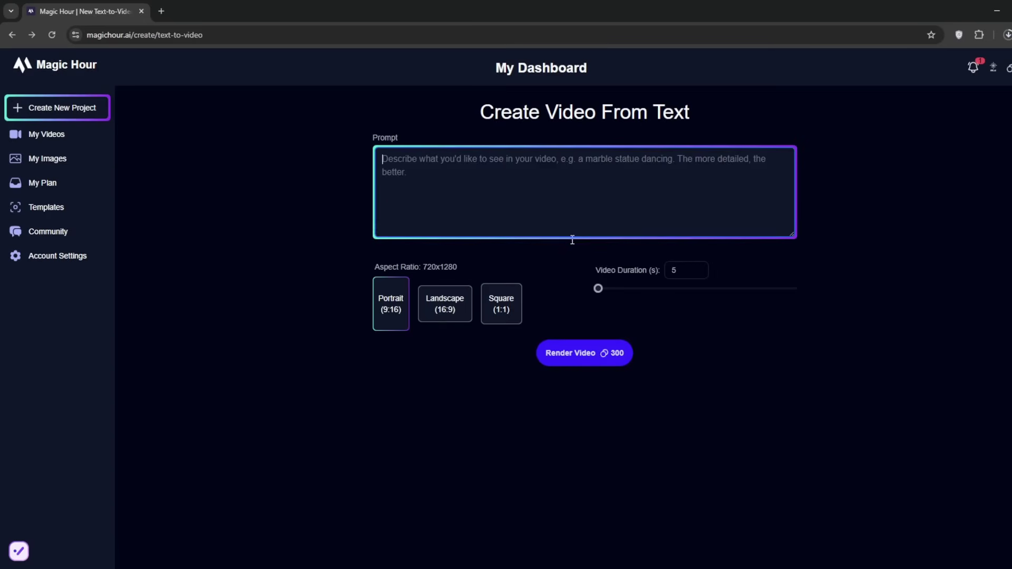
{"action": "type", "text": "woman jugging in the road"}
{"action": "left_click", "coordinate": [445, 310]}
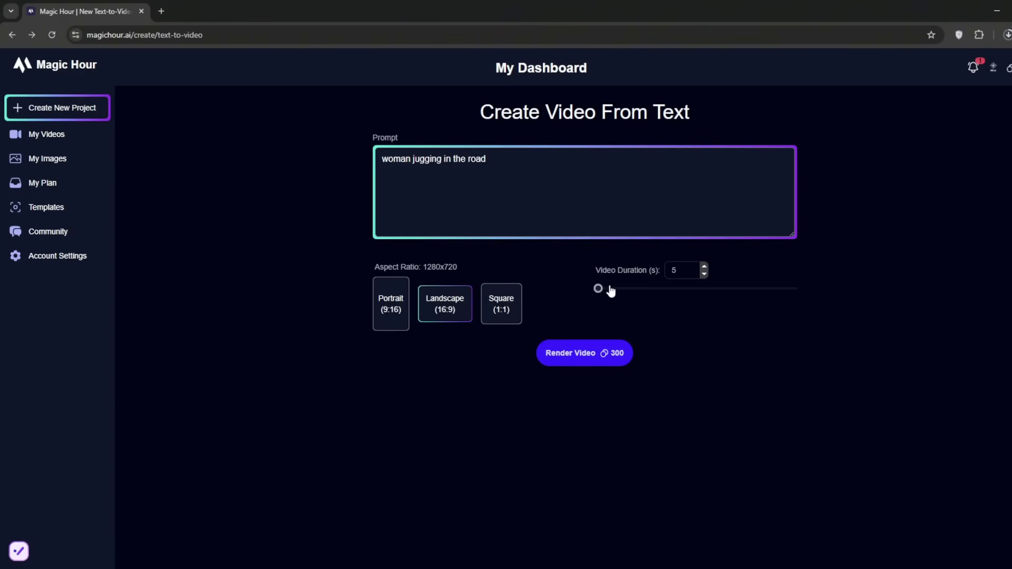
{"action": "left_click_drag", "start_coordinate": [598, 289], "coordinate": [656, 288]}
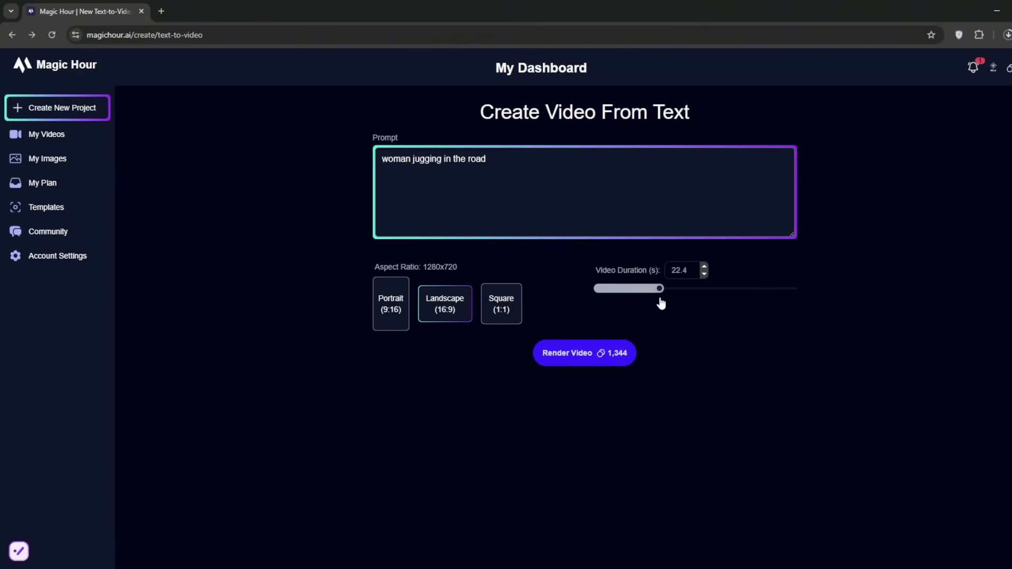
{"action": "left_click", "coordinate": [704, 275]}
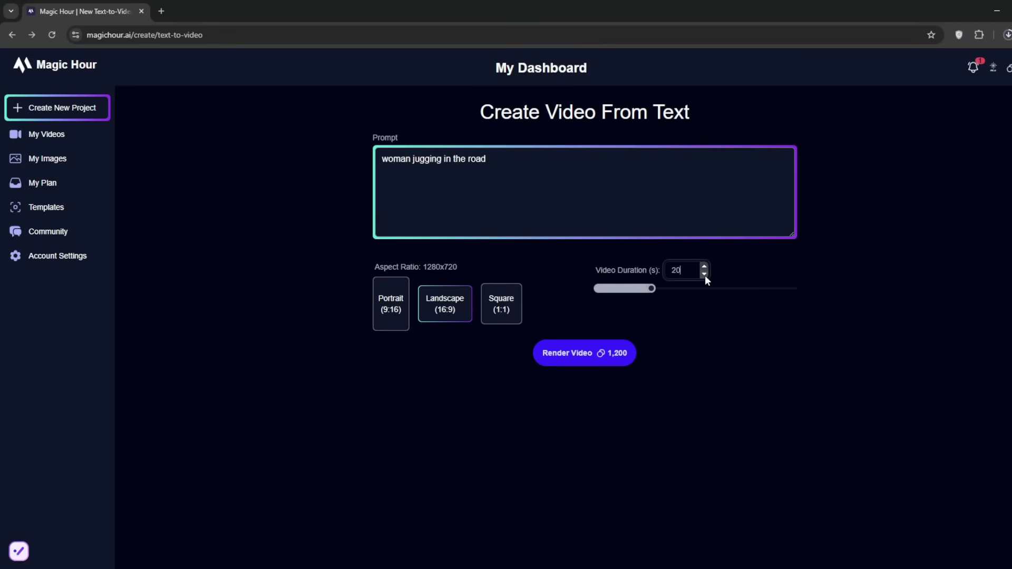
{"action": "left_click", "coordinate": [584, 357]}
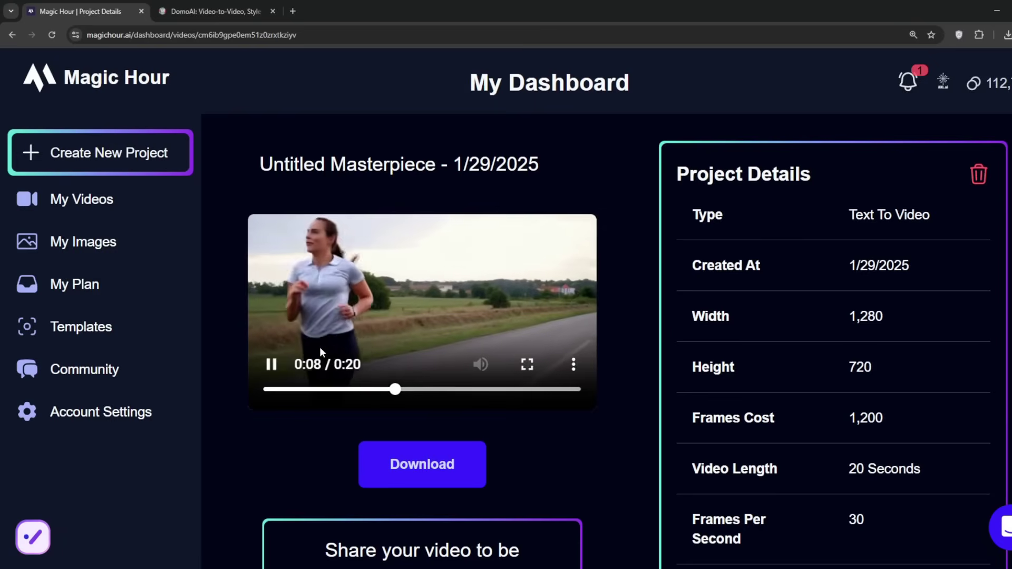
{"action": "left_click", "coordinate": [271, 365]}
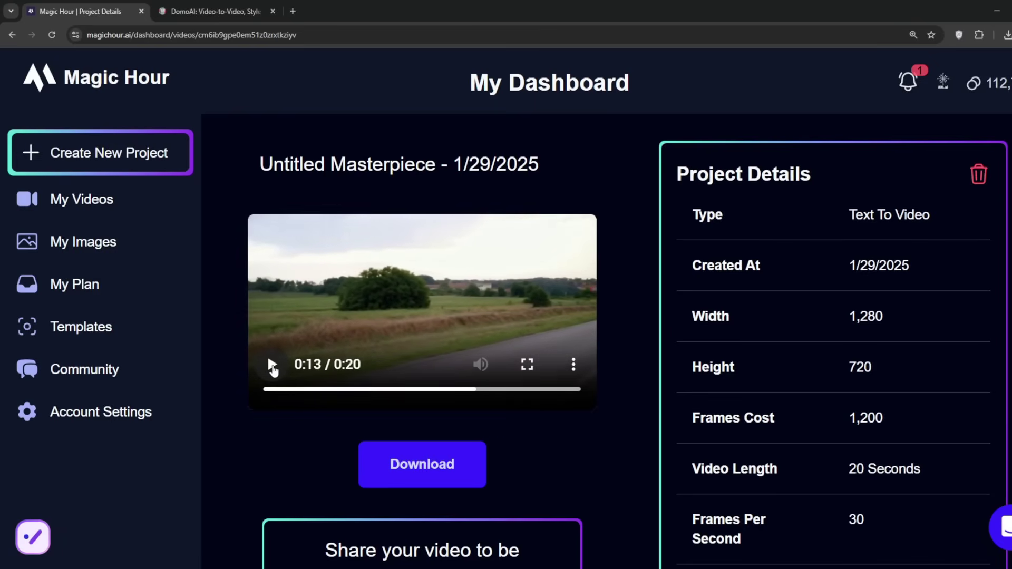
{"action": "key", "text": "ctrl+0"}
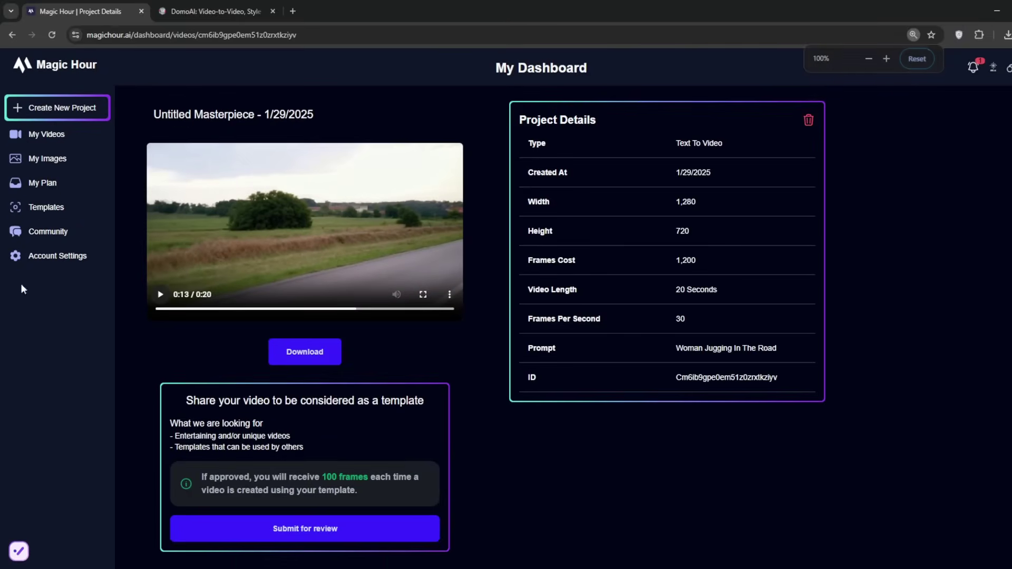
- Render an image-to-video clip with a Slow Zoom Shot prompt and slightly longer duration
{"action": "left_click", "coordinate": [53, 113]}
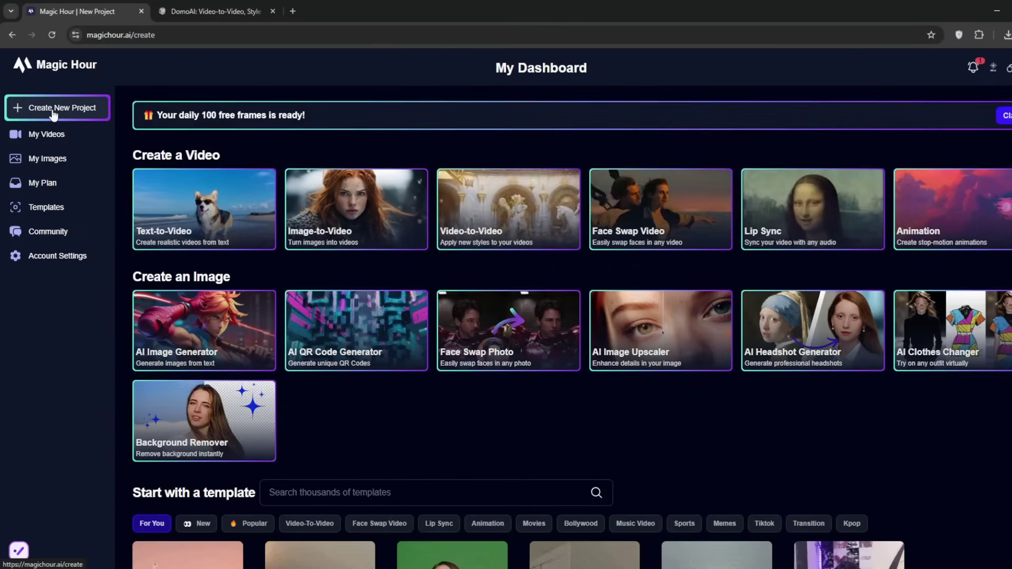
{"action": "left_click", "coordinate": [352, 215]}
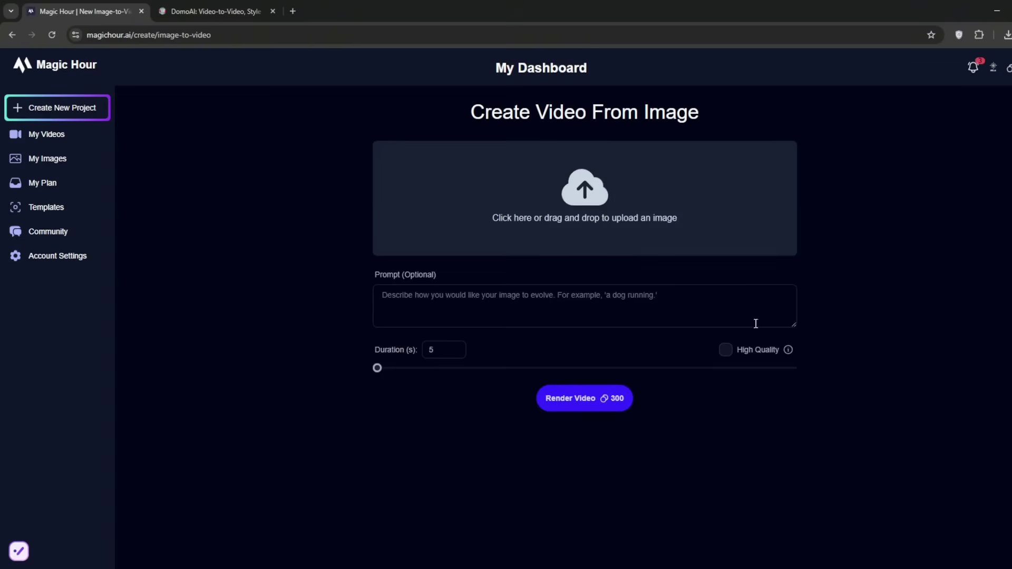
{"action": "left_click", "coordinate": [449, 295]}
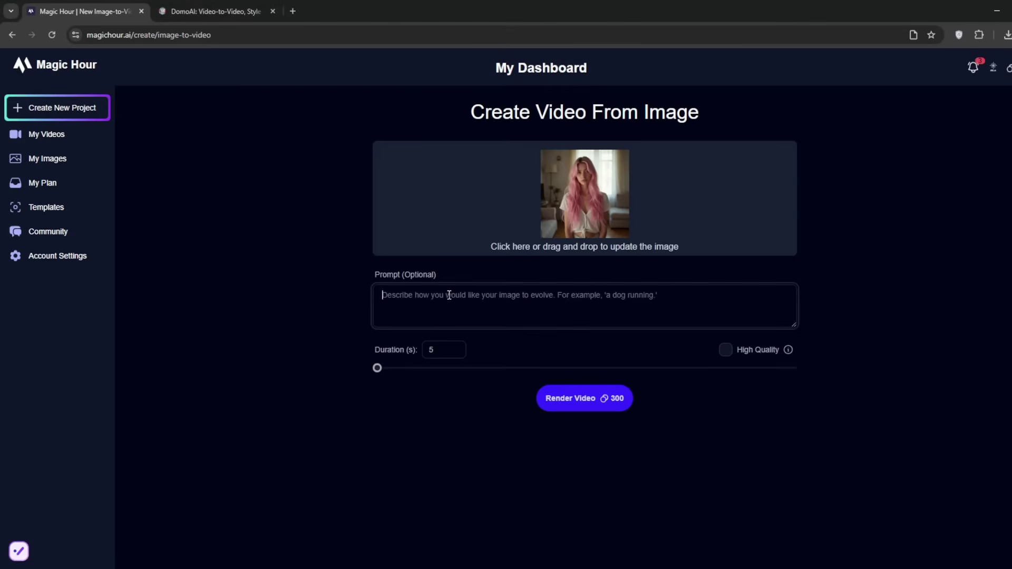
{"action": "type", "text": "slow zoom shot"}
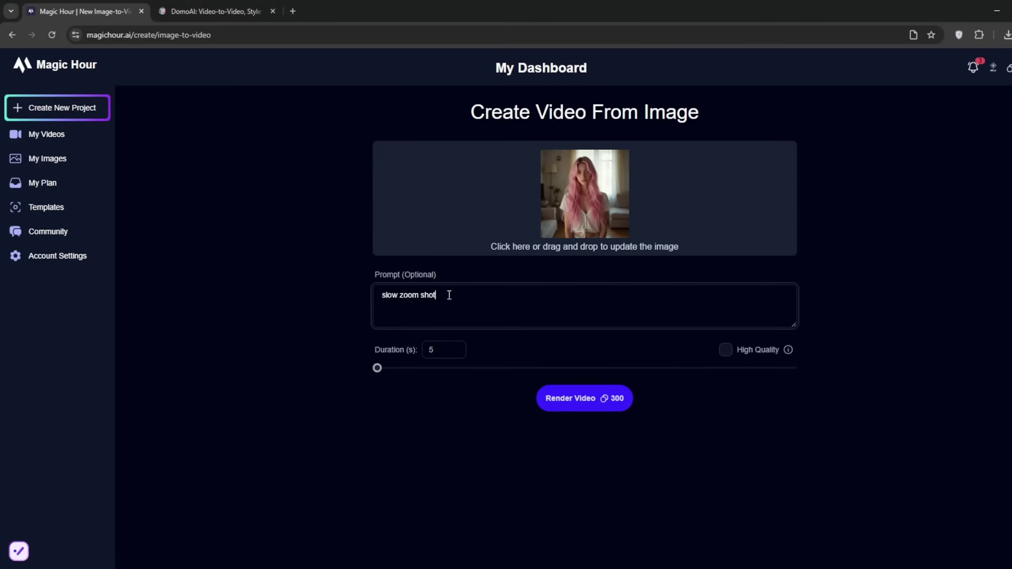
{"action": "left_click_drag", "start_coordinate": [379, 372], "coordinate": [380, 370]}
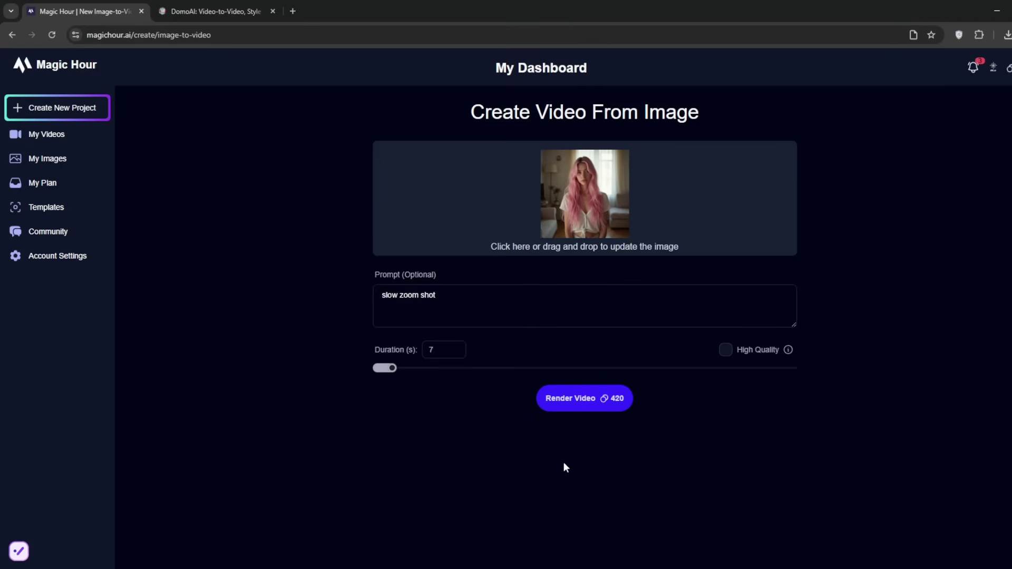
{"action": "left_click", "coordinate": [596, 404]}
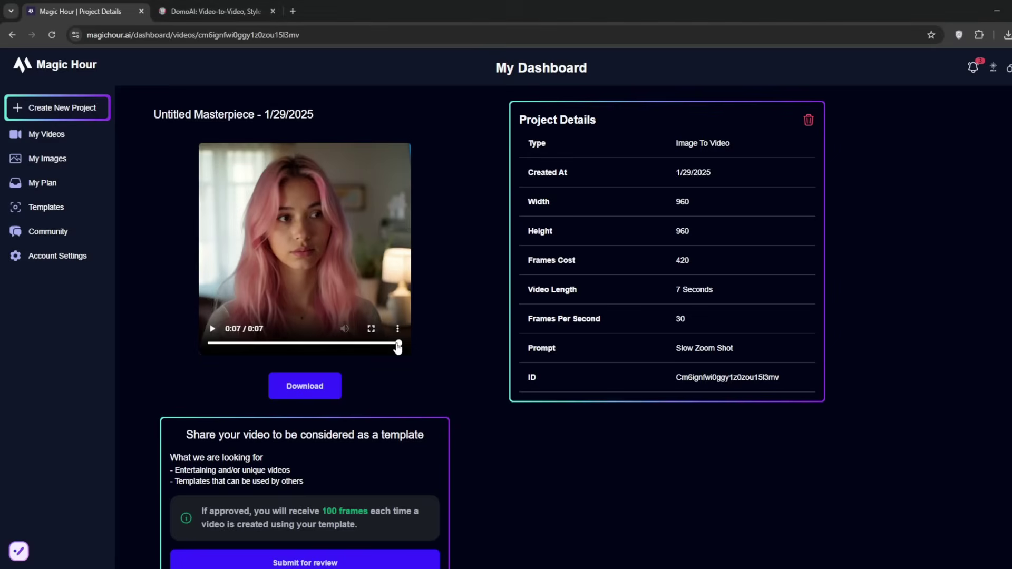
- Replay the pink-haired Slow Zoom Shot clip from its start, then return to the creation page
{"action": "left_click_drag", "start_coordinate": [322, 347], "coordinate": [201, 355]}
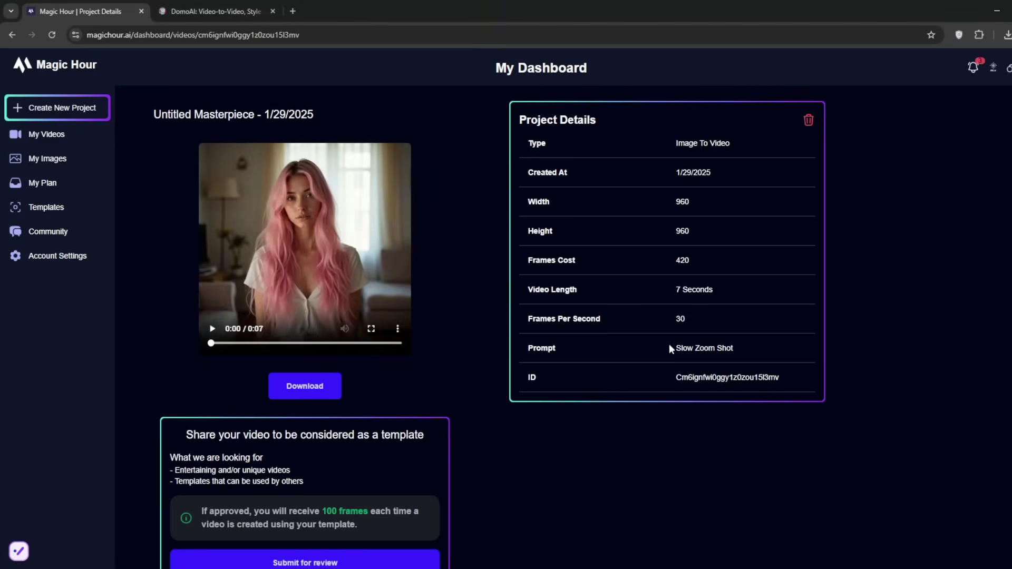
{"action": "left_click_drag", "start_coordinate": [670, 349], "coordinate": [734, 349]}
{"action": "left_click", "coordinate": [212, 328]}
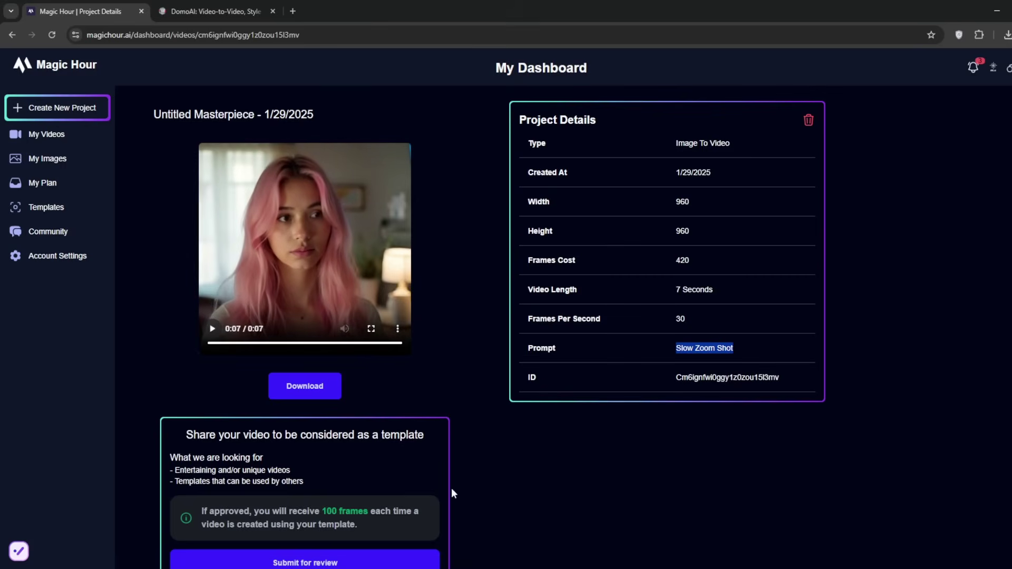
{"action": "left_click", "coordinate": [484, 464]}
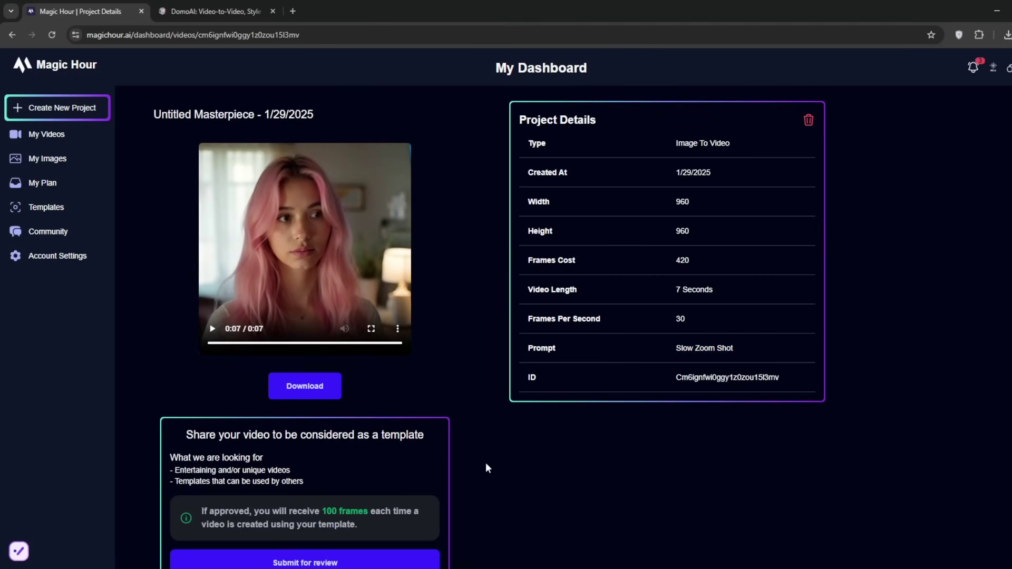
{"action": "key", "text": "alt+Left"}
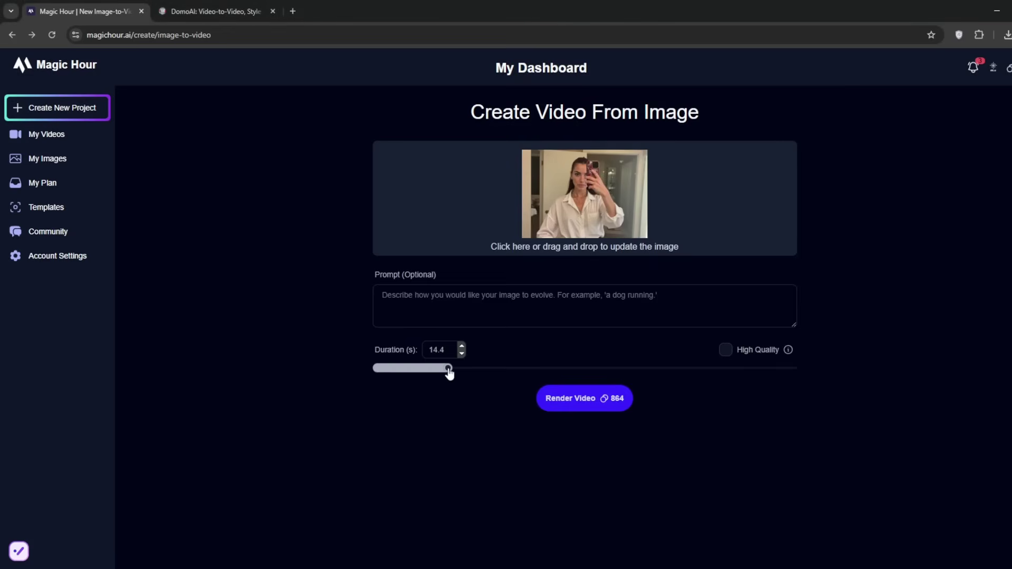
- Render the 14.4-second mirror-selfie video, play and pause it, then return to the creation page
{"action": "left_click", "coordinate": [583, 403]}
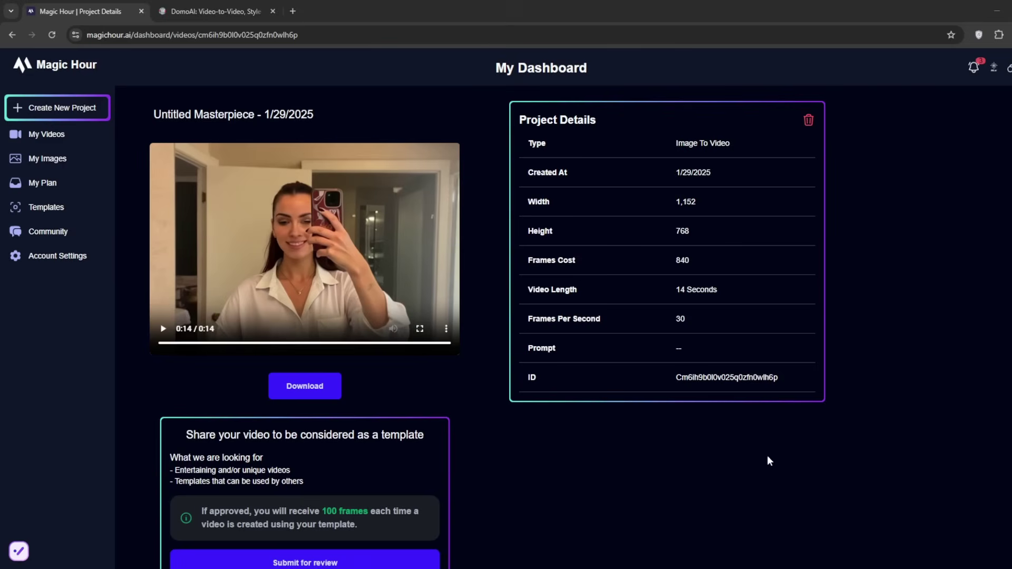
{"action": "left_click", "coordinate": [162, 329]}
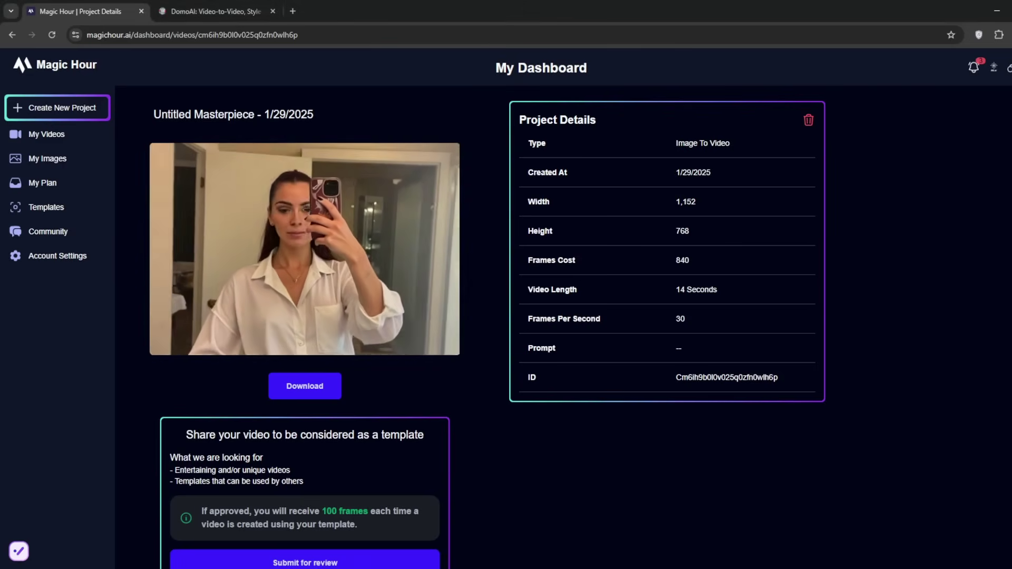
{"action": "left_click", "coordinate": [164, 330]}
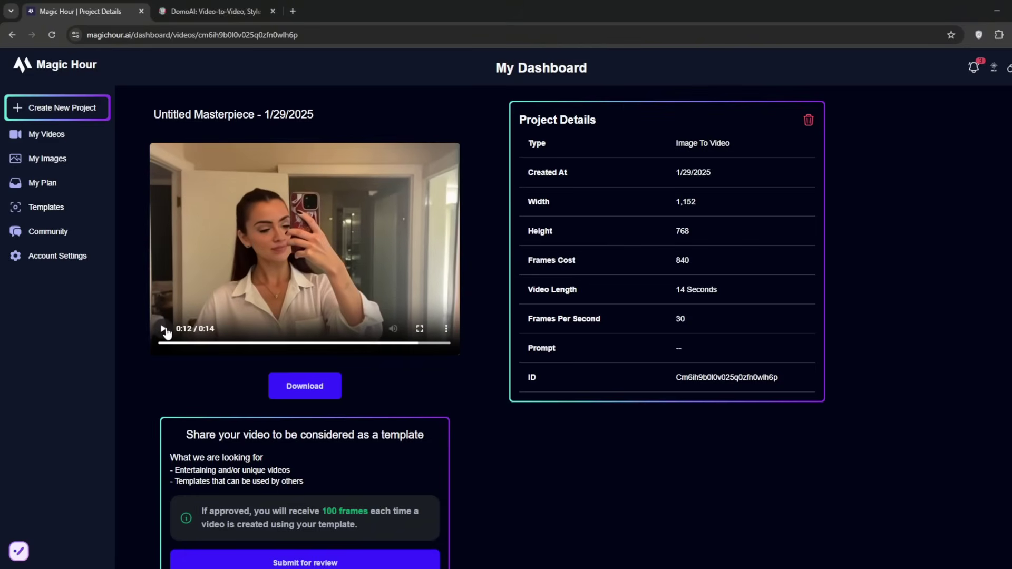
{"action": "key", "text": "alt+Left"}
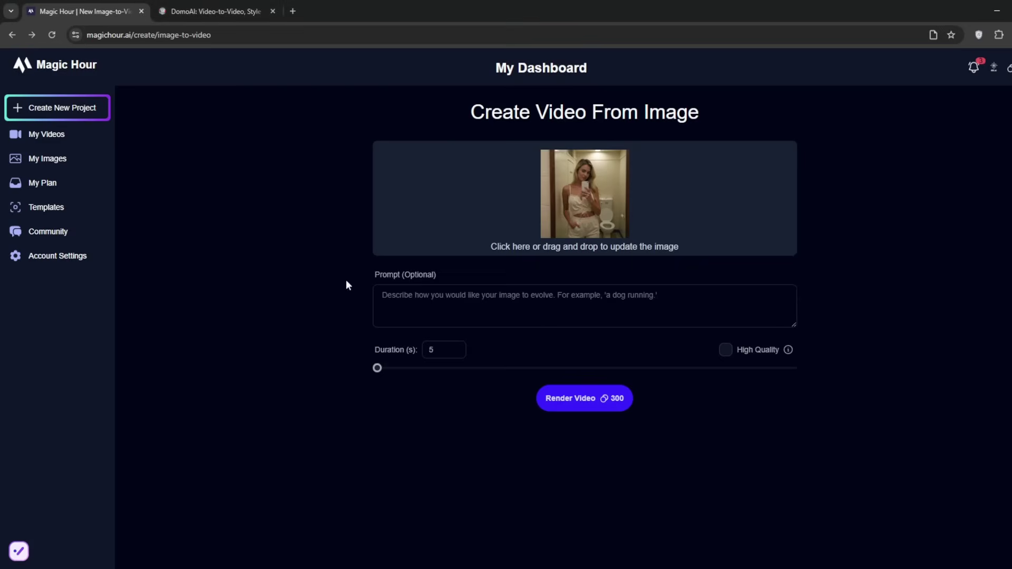
- Render the blonde selfie with the prompt 'slow zoom shot, slight camera movement'
{"action": "left_click", "coordinate": [431, 298]}
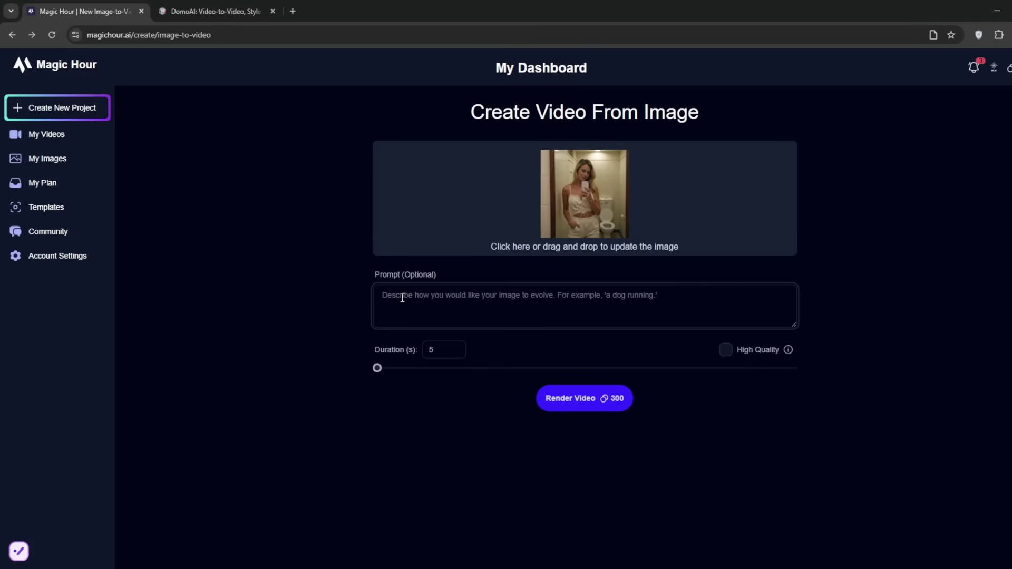
{"action": "type", "text": "slow zoom shot, slight camera movement"}
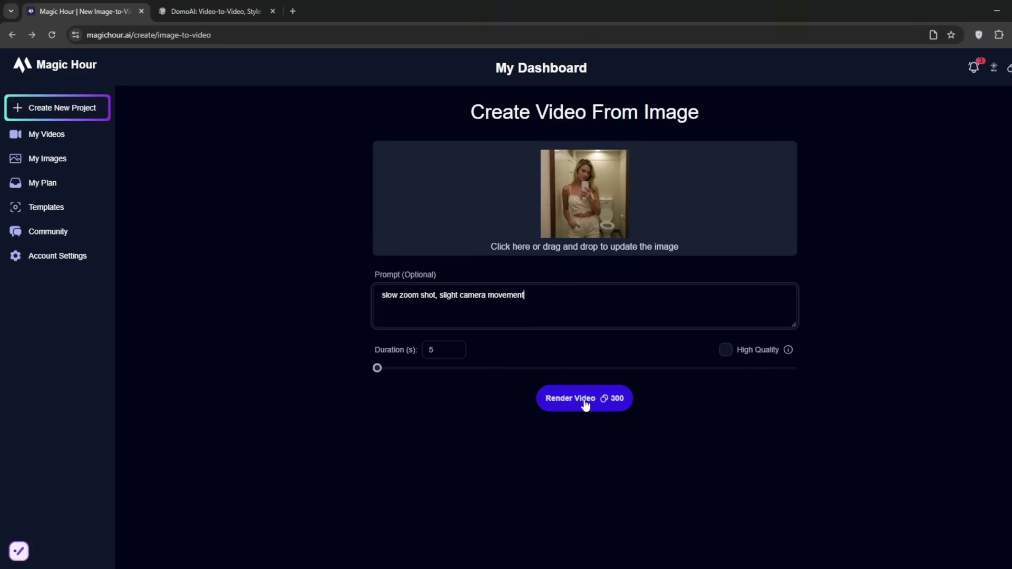
{"action": "left_click", "coordinate": [585, 403]}
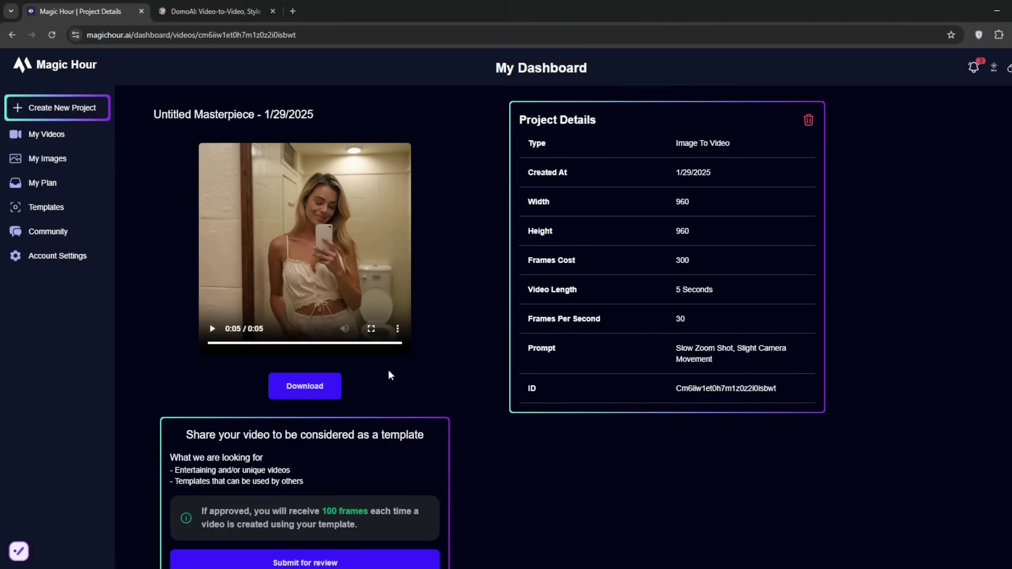
- Enlarge the page, replay the 5-second clip, and download it
{"action": "key", "text": "ctrl+plus"}
{"action": "key", "text": "ctrl+plus"}
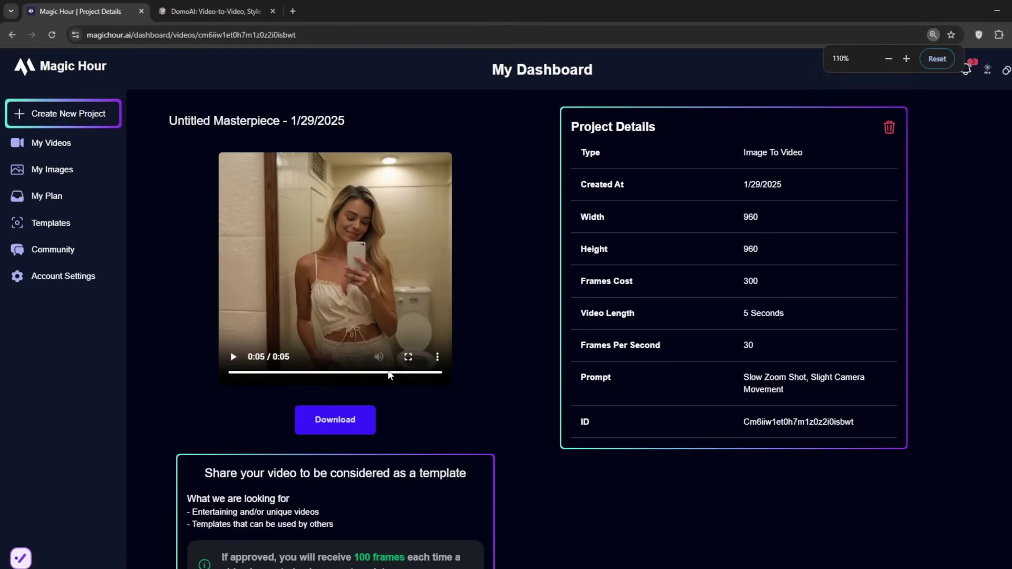
{"action": "key", "text": "ctrl+plus"}
{"action": "left_click", "coordinate": [261, 400]}
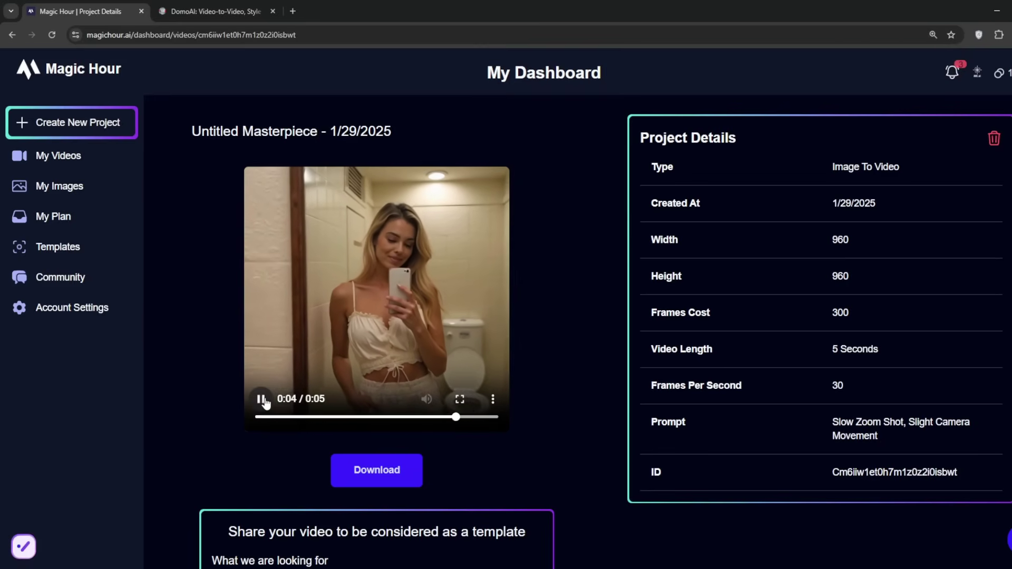
{"action": "left_click", "coordinate": [260, 399]}
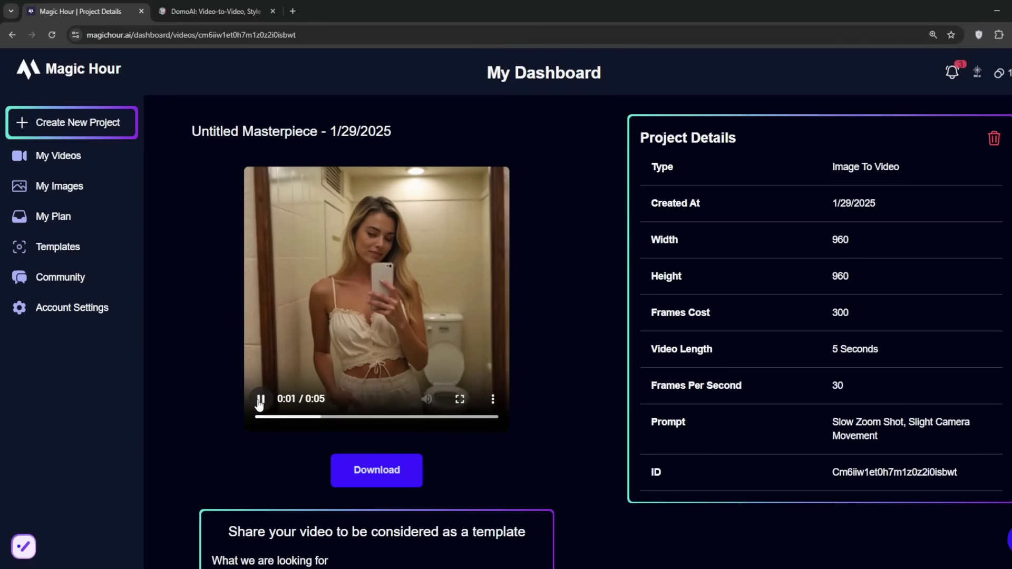
{"action": "left_click", "coordinate": [373, 477]}
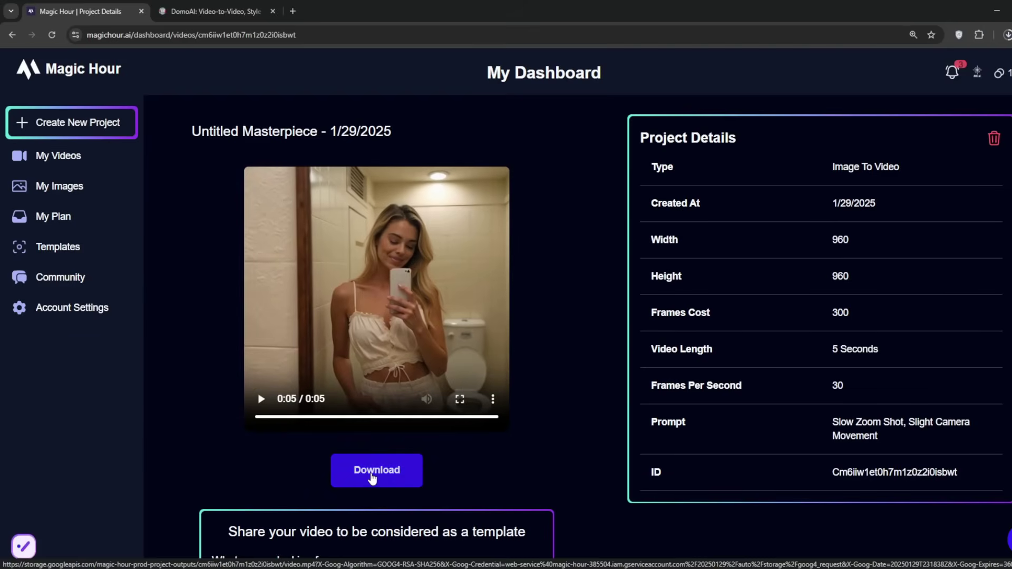
- Start a new project and preview the uploaded headset gamer video
{"action": "left_click", "coordinate": [90, 125]}
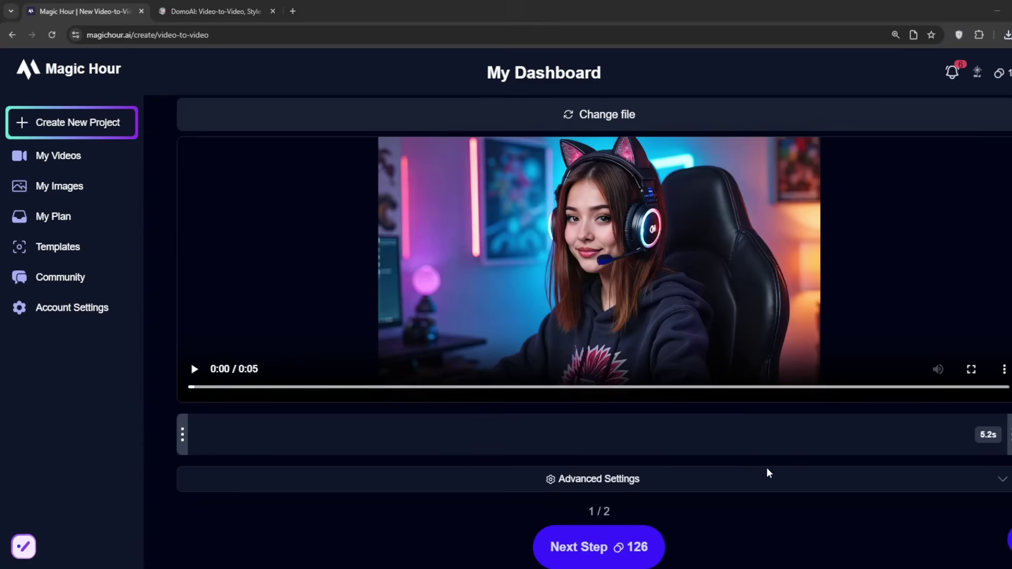
{"action": "left_click", "coordinate": [194, 369]}
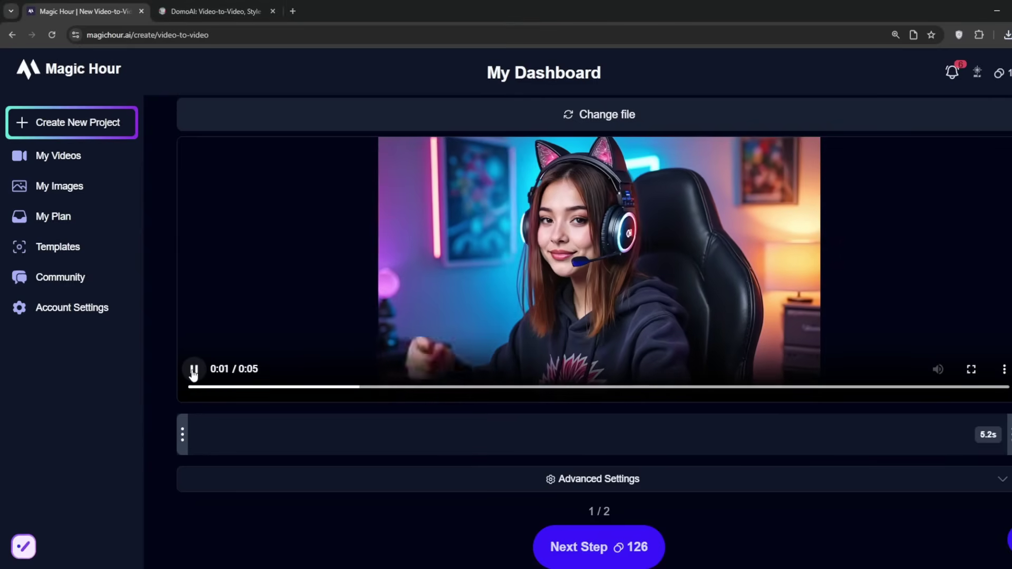
{"action": "left_click", "coordinate": [194, 369]}
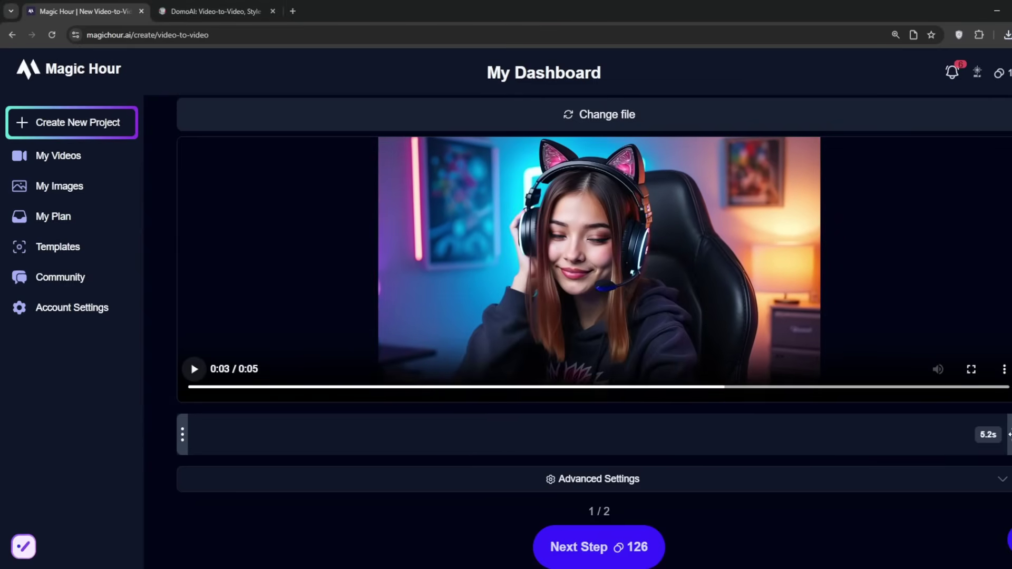
{"action": "key", "text": "End"}
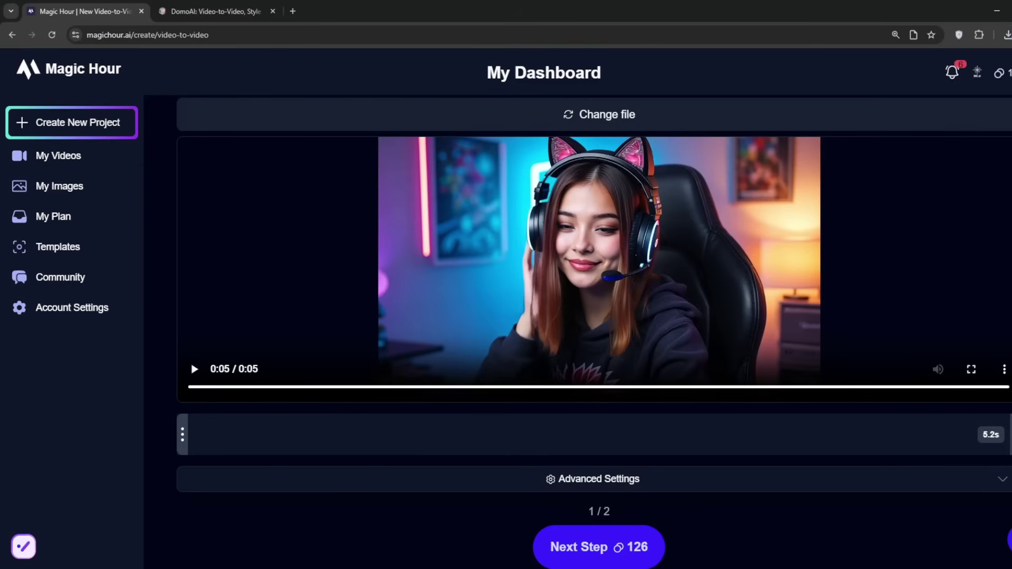
- Render the video in the GTA art style with the Dreamshaper model
{"action": "left_click", "coordinate": [614, 546]}
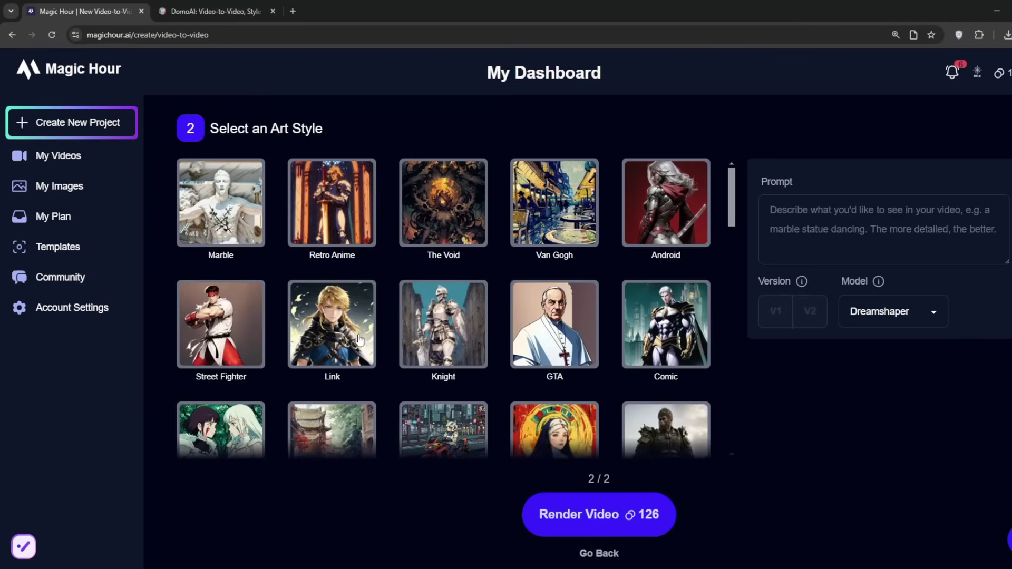
{"action": "left_click", "coordinate": [572, 331]}
{"action": "left_click", "coordinate": [921, 314]}
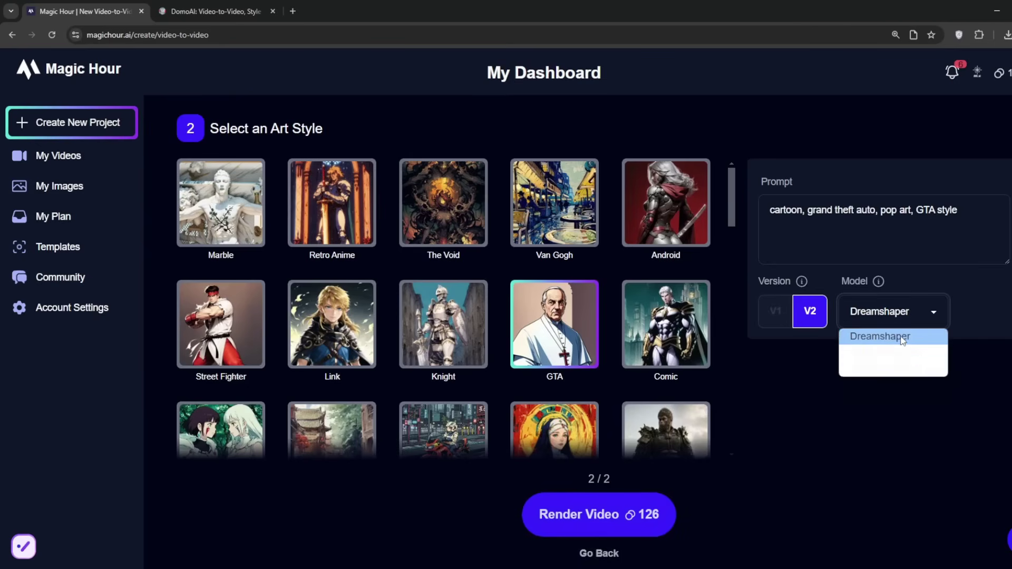
{"action": "left_click", "coordinate": [902, 340]}
{"action": "left_click", "coordinate": [582, 514]}
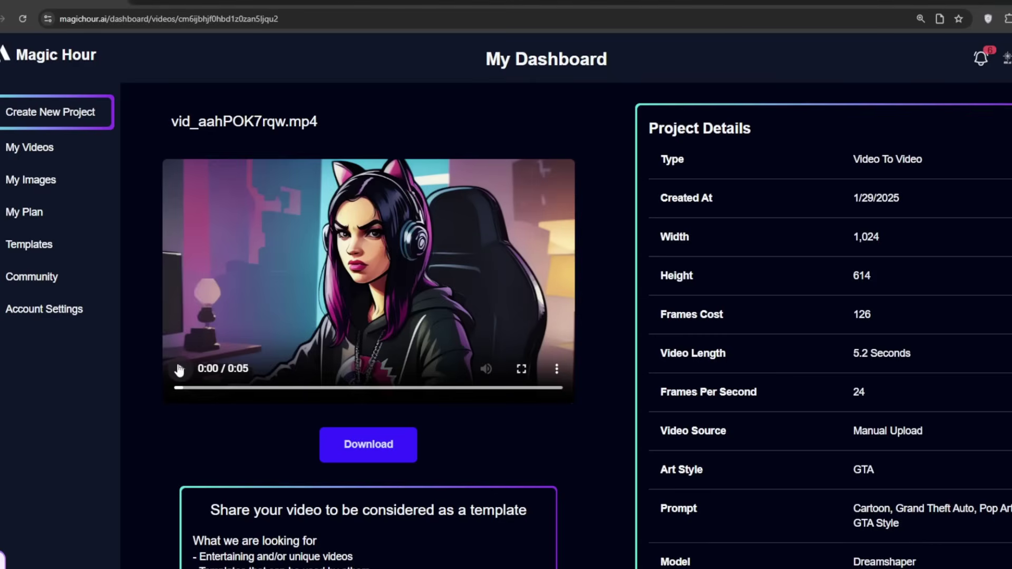
- Play the 5.2-second GTA-style result and download it
{"action": "left_click", "coordinate": [180, 369]}
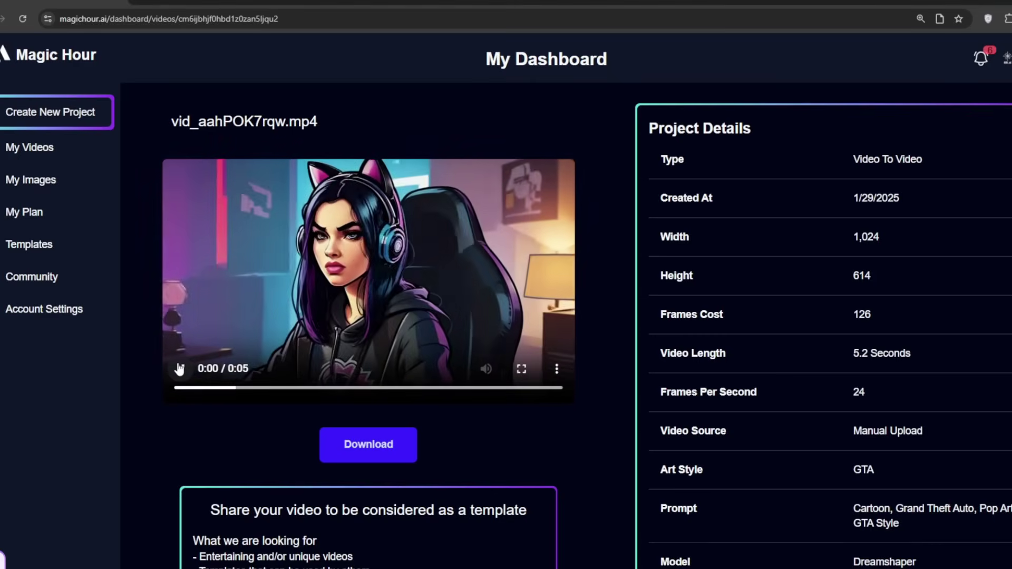
{"action": "left_click", "coordinate": [179, 370]}
{"action": "left_click", "coordinate": [556, 369]}
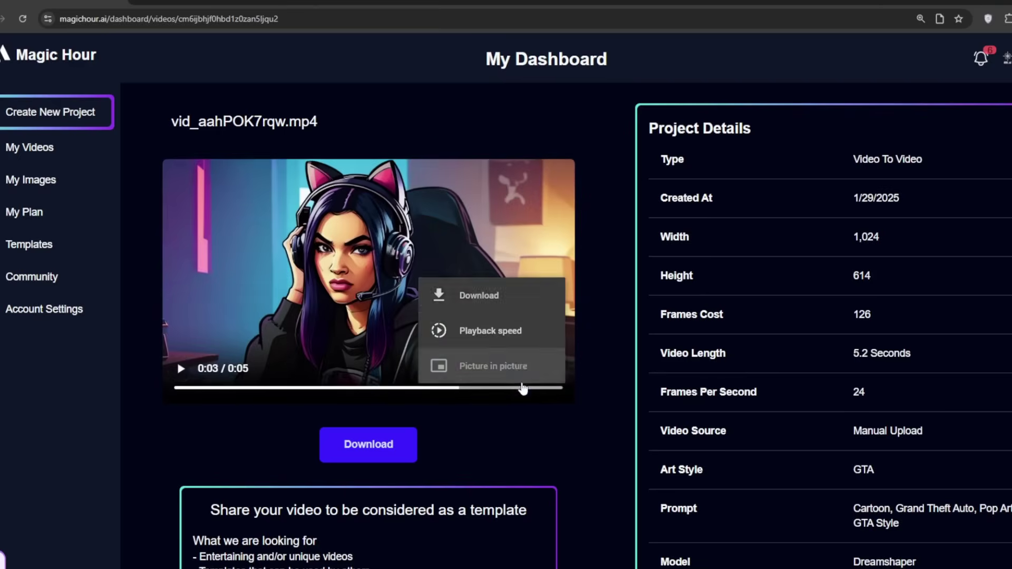
{"action": "left_click", "coordinate": [510, 305]}
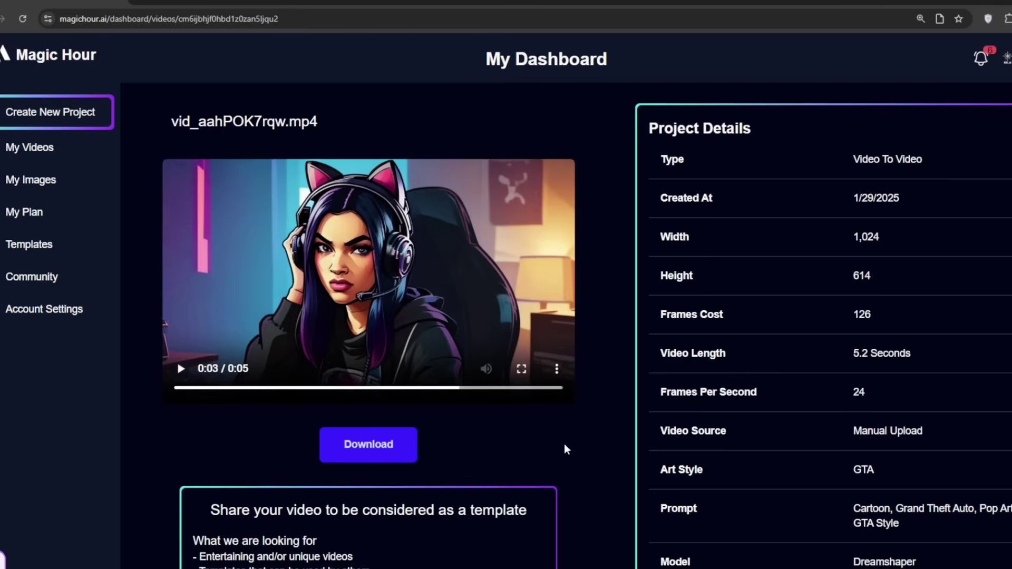
- Start a Face Swap Video project with the pink-haired woman's clip and the suited man's face, and render it
{"action": "left_click", "coordinate": [103, 120]}
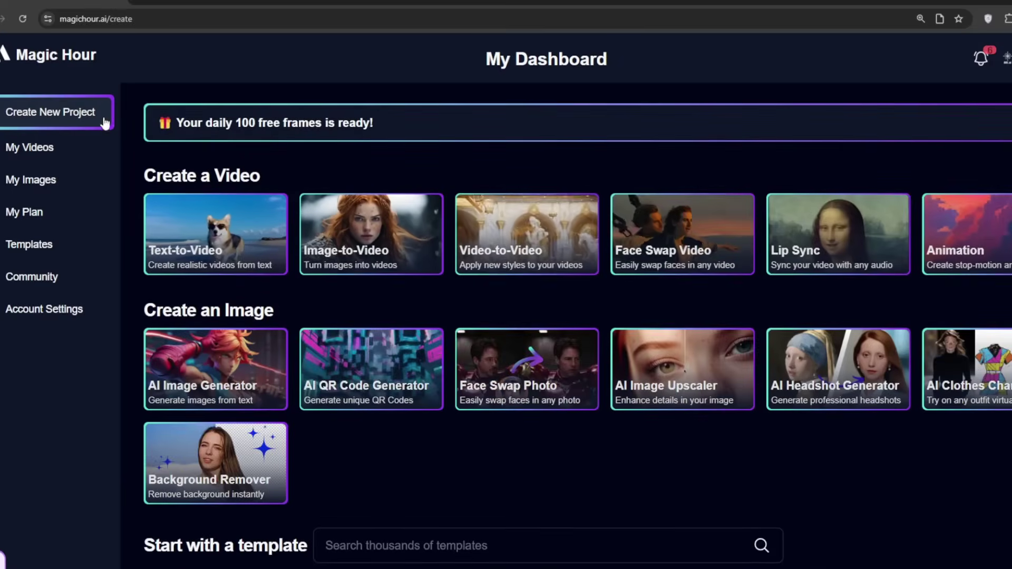
{"action": "left_click", "coordinate": [707, 230]}
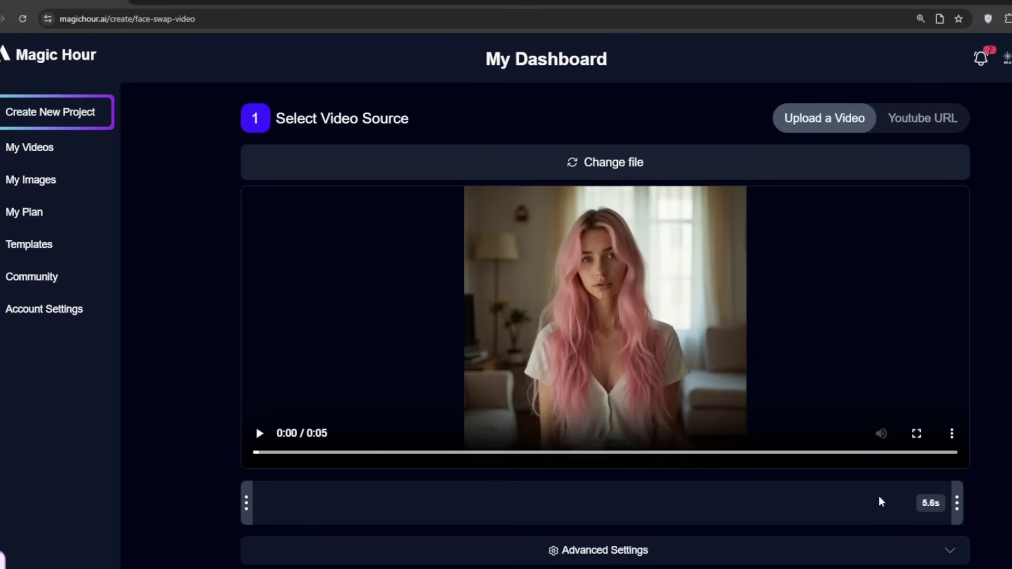
{"action": "scroll", "coordinate": [889, 497], "scroll_direction": "down", "scroll_amount": 2}
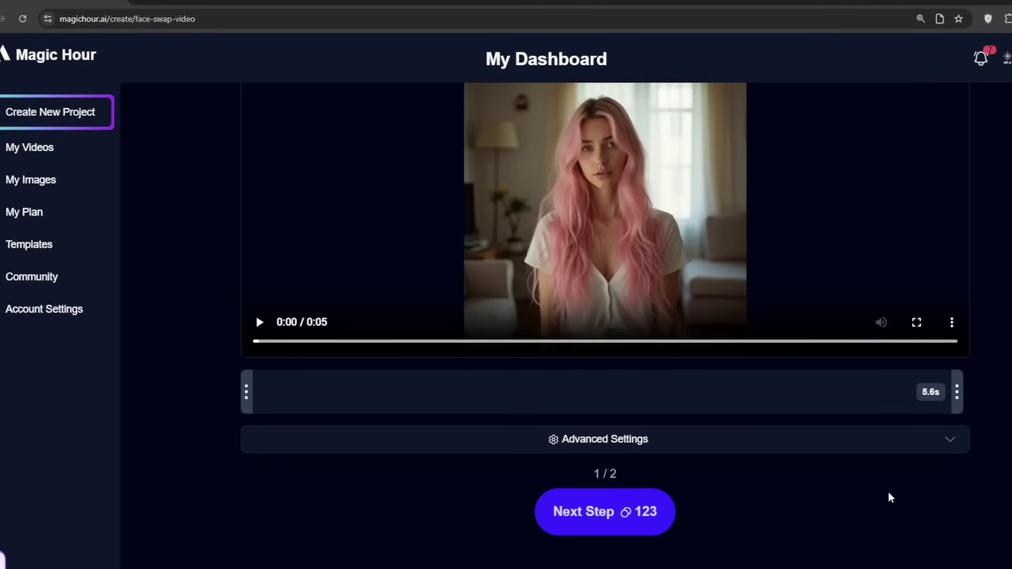
{"action": "left_click", "coordinate": [596, 517]}
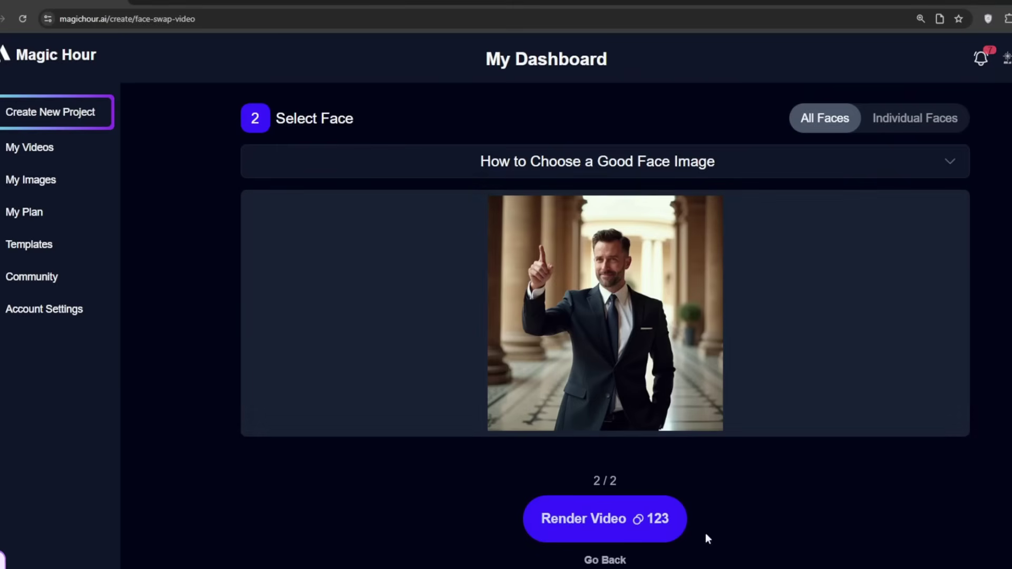
{"action": "left_click", "coordinate": [581, 518]}
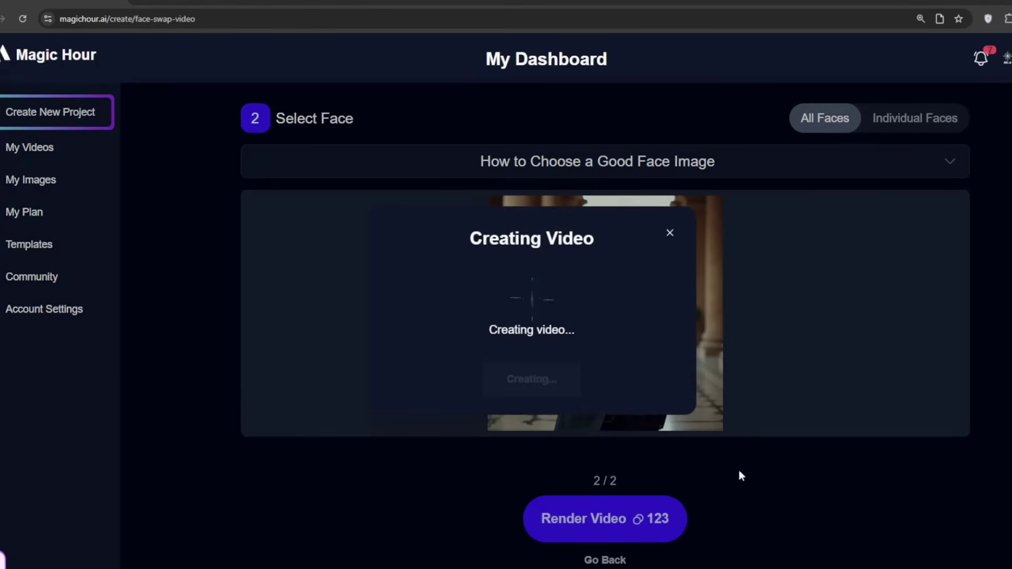